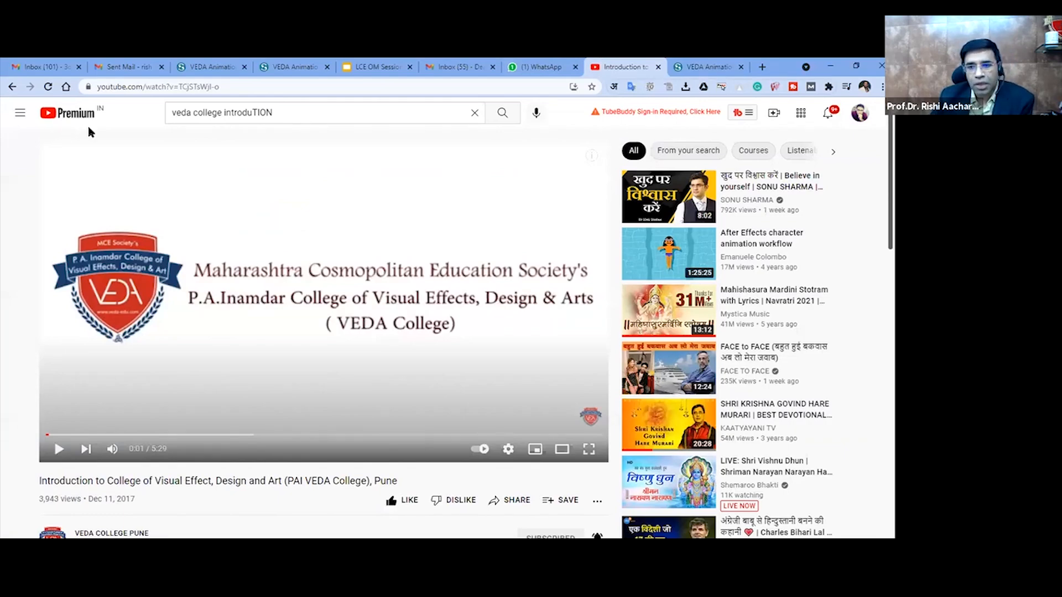
# - Play the VEDA College introduction video, skip ahead through it to about 2:21, and pause it
pyautogui.scroll(-1, 265, 401)
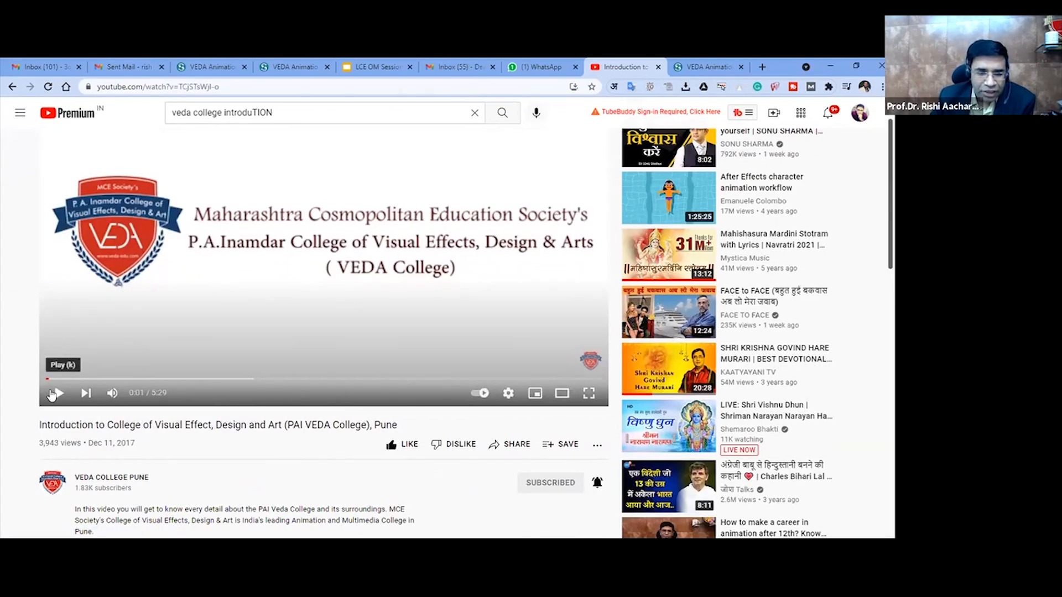
pyautogui.click(59, 392)
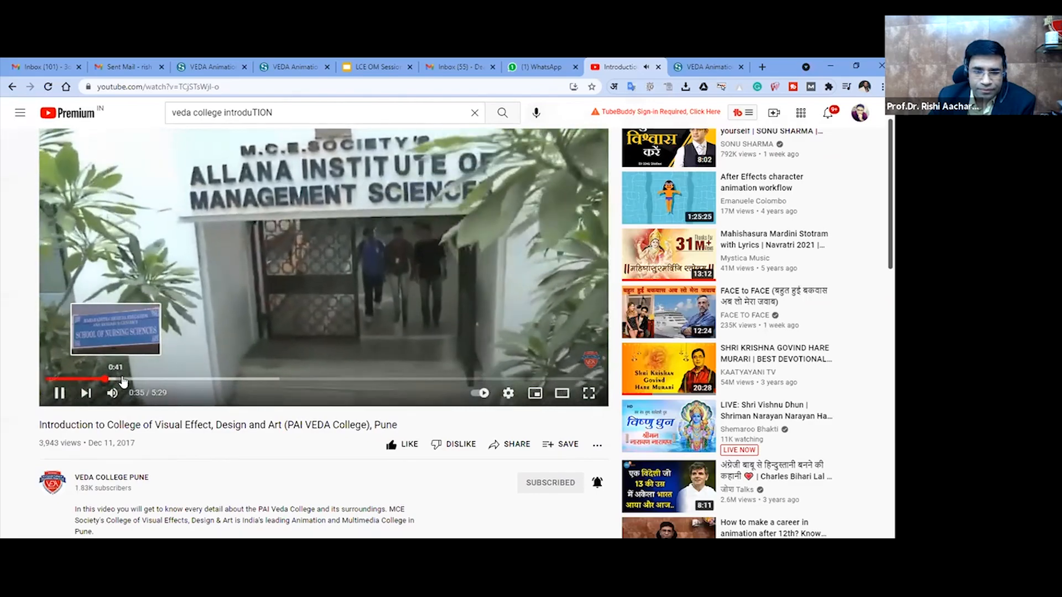
pyautogui.click(123, 379)
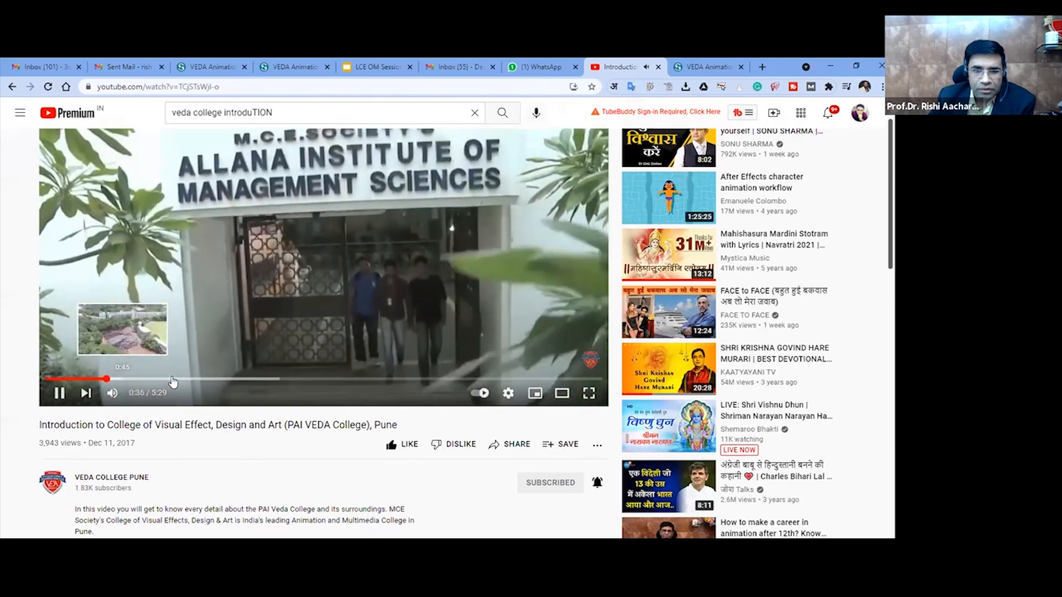
pyautogui.click(176, 380)
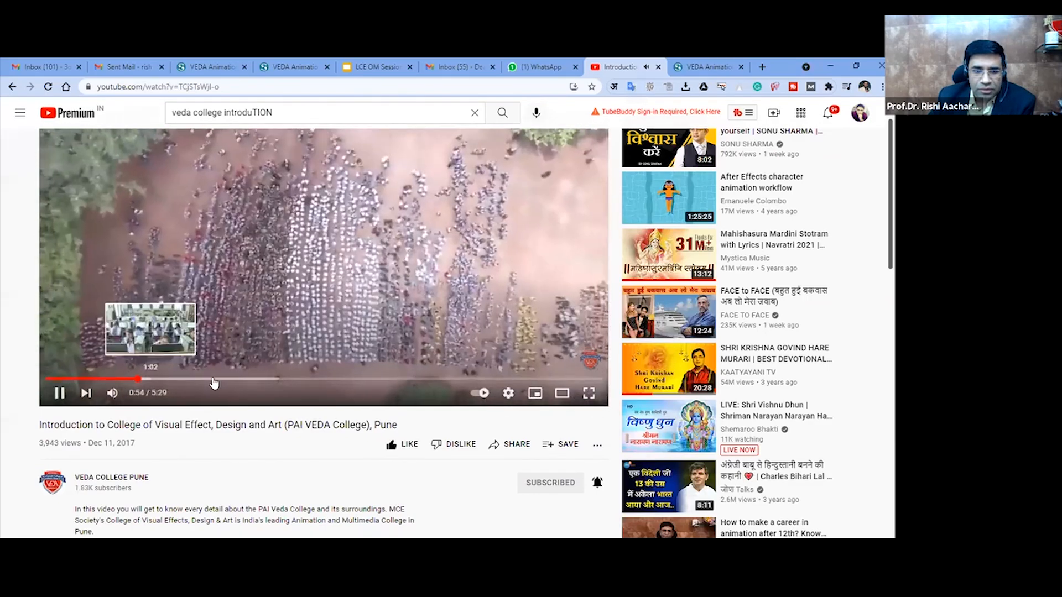
pyautogui.click(219, 380)
pyautogui.click(238, 381)
pyautogui.click(261, 380)
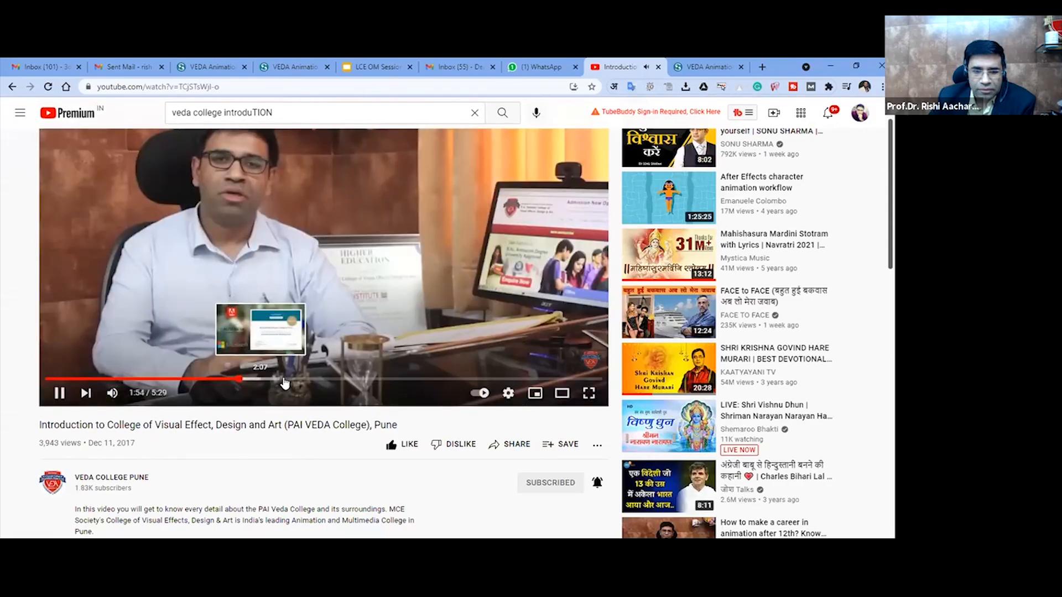
pyautogui.click(286, 380)
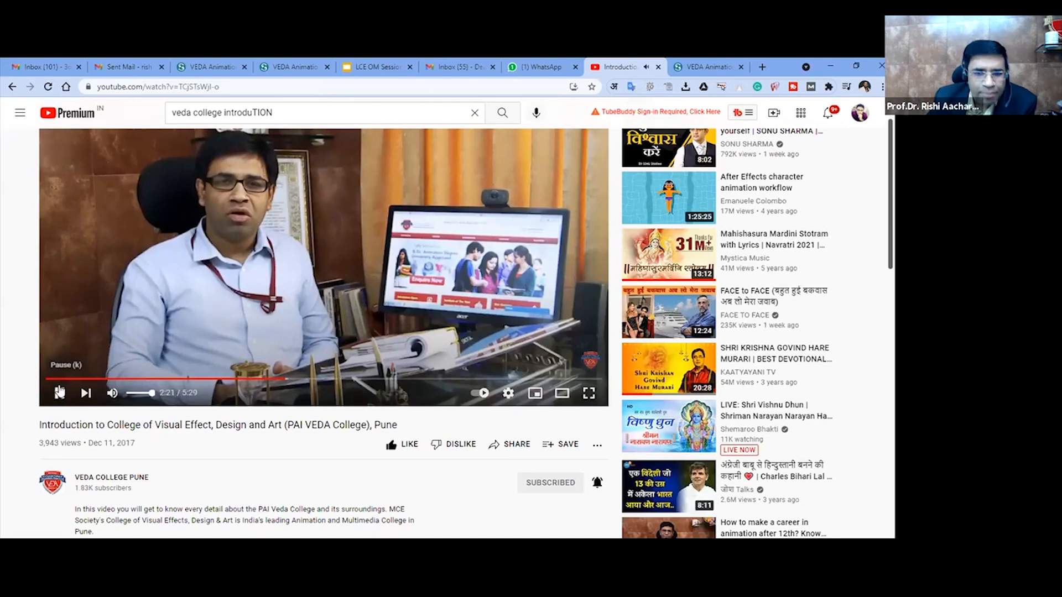
pyautogui.click(58, 392)
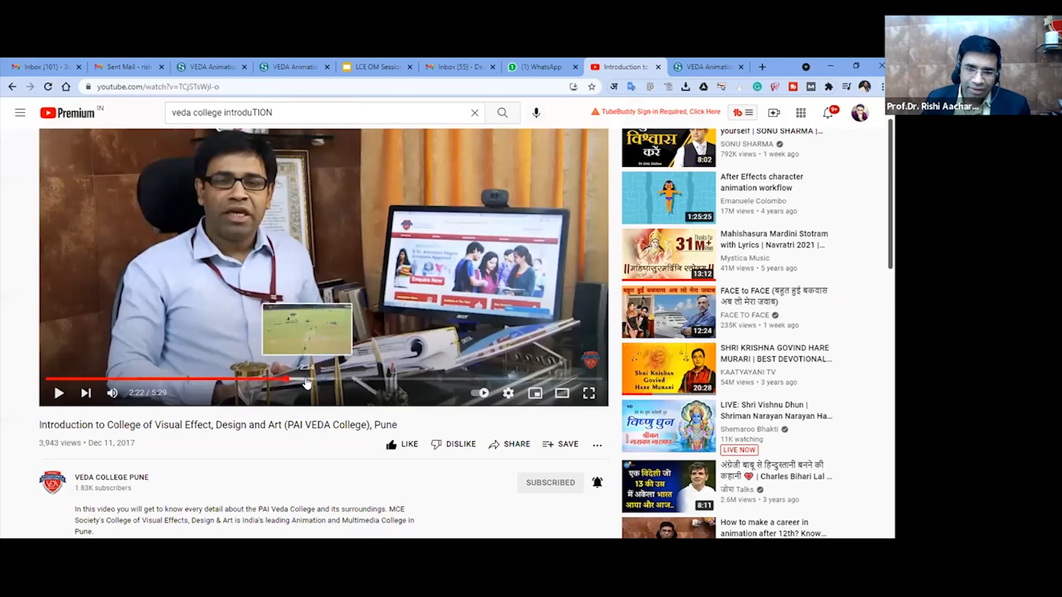
# - Skip ahead in the paused introduction video to 3:18
pyautogui.click(307, 379)
pyautogui.click(346, 379)
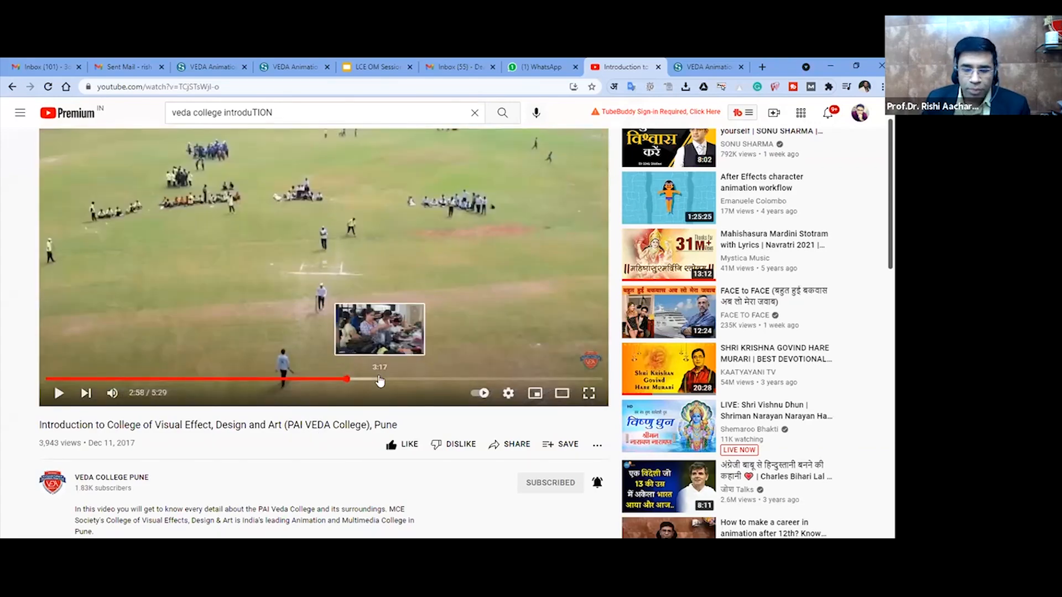
pyautogui.click(379, 379)
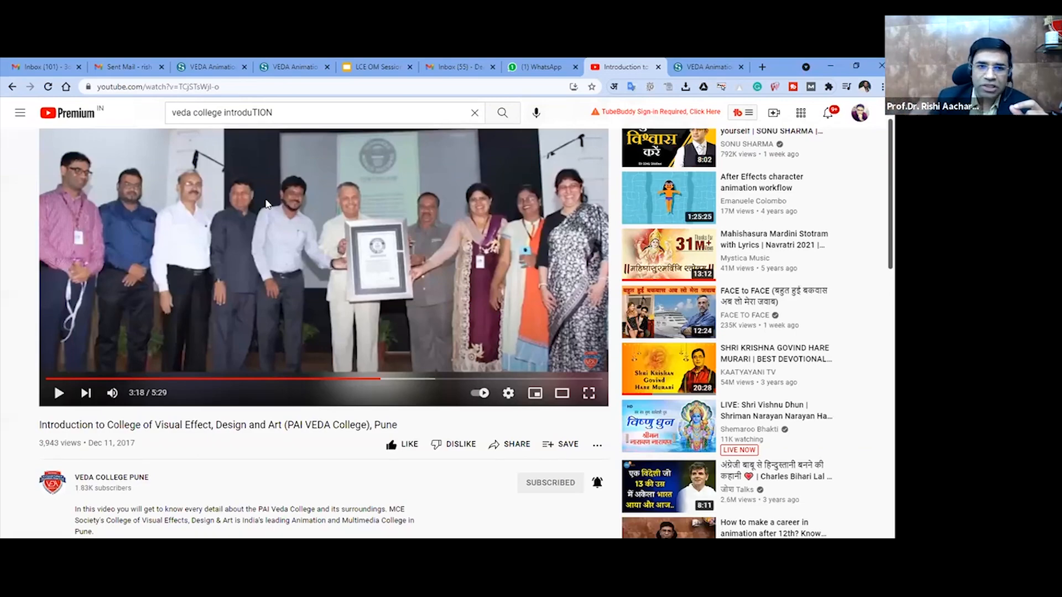
# - Reload the introduction video's page and copy its URL
pyautogui.click(261, 85)
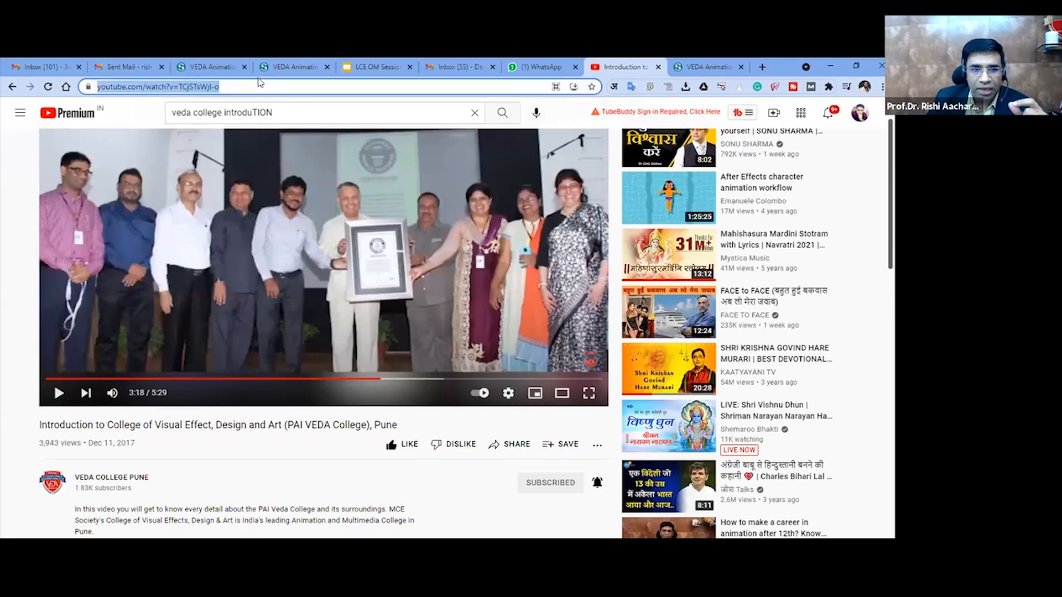
pyautogui.click(48, 87)
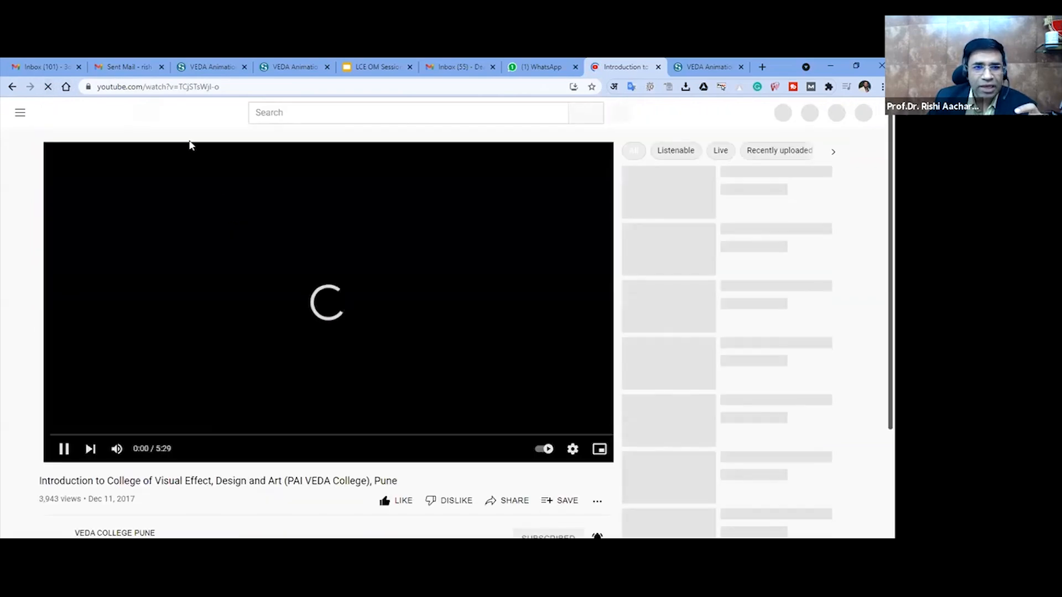
pyautogui.click(171, 86)
pyautogui.hotkey('ctrl', 'c')
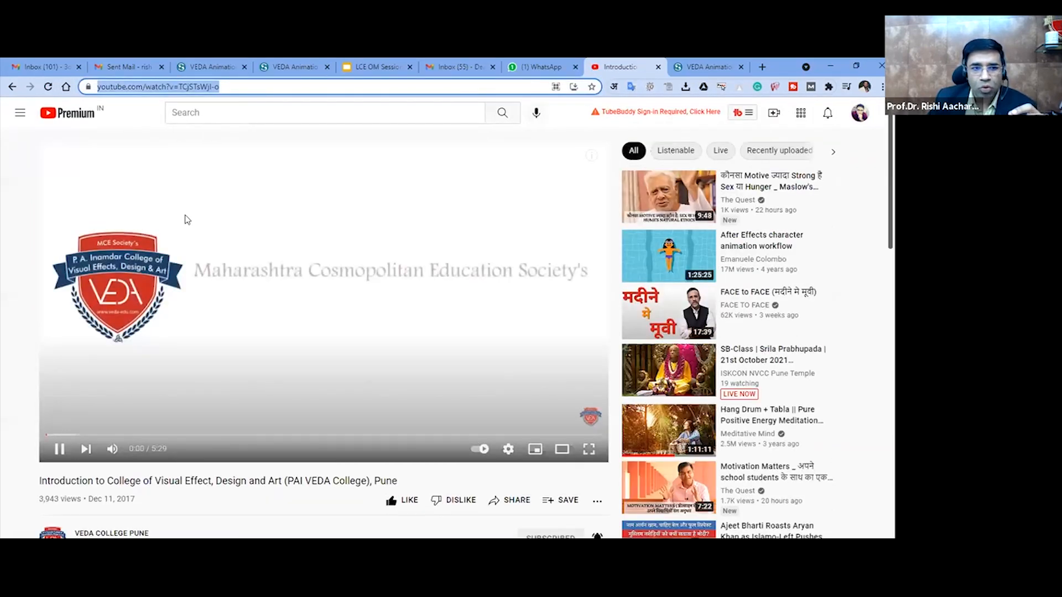
pyautogui.rightClick(176, 87)
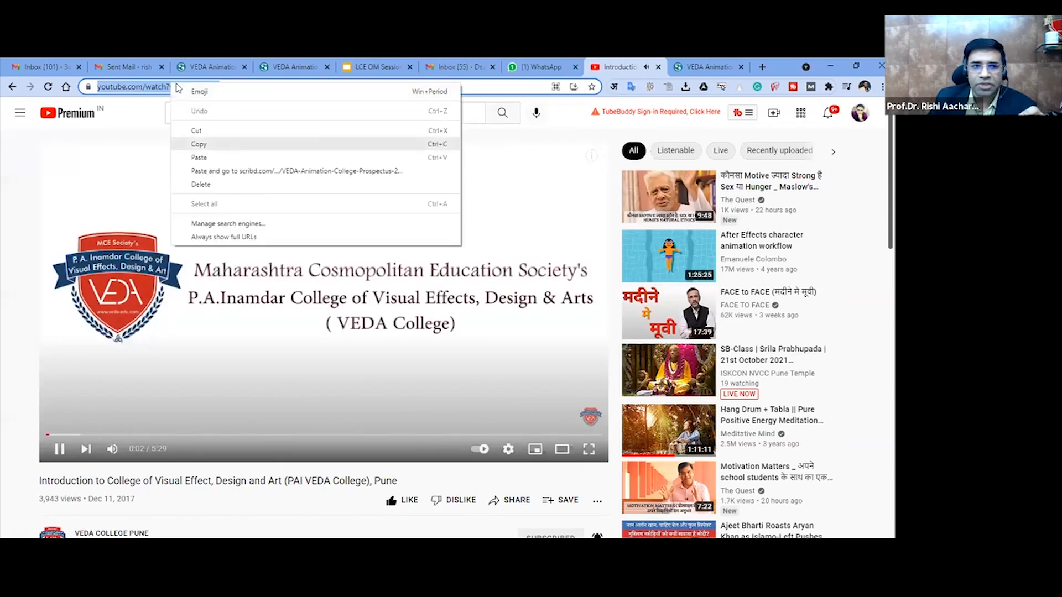
pyautogui.click(199, 143)
pyautogui.rightClick(177, 85)
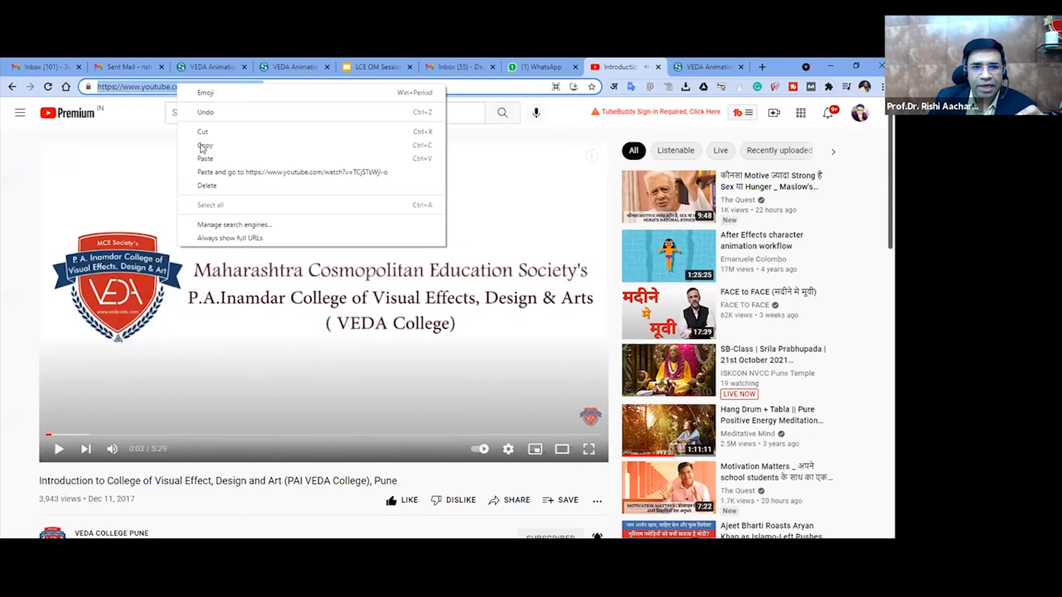
# - Switch to the Gmail page showing sent mail, close the open new message, and open the full settings
pyautogui.click(127, 65)
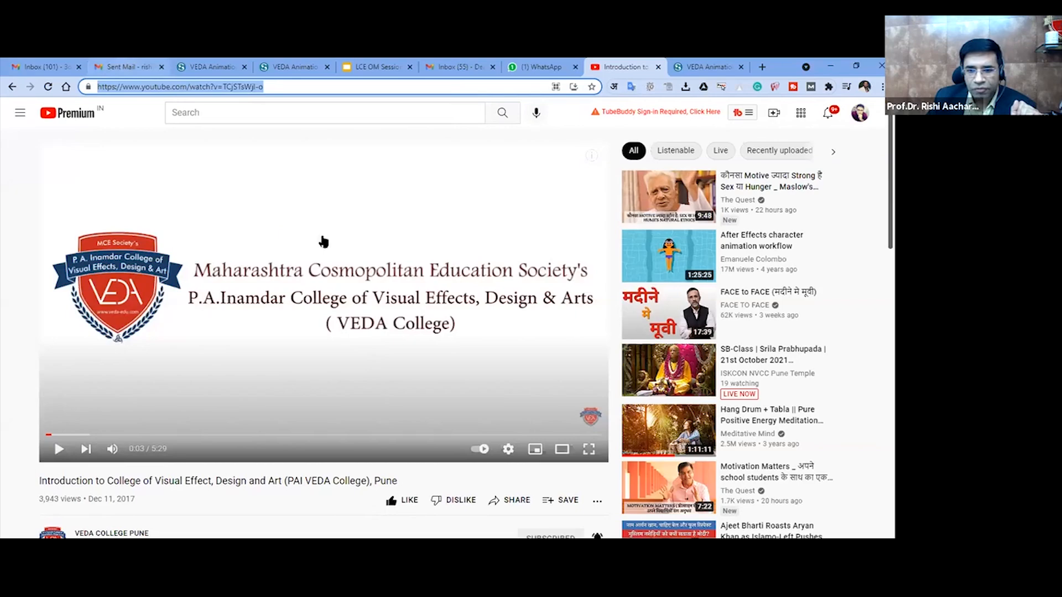
pyautogui.click(838, 238)
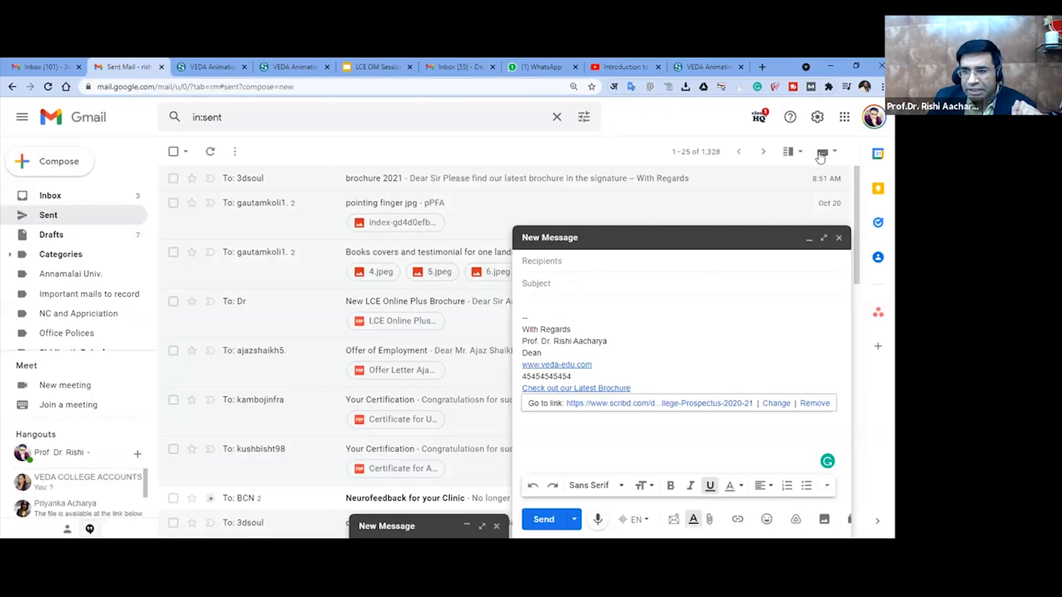
pyautogui.click(816, 118)
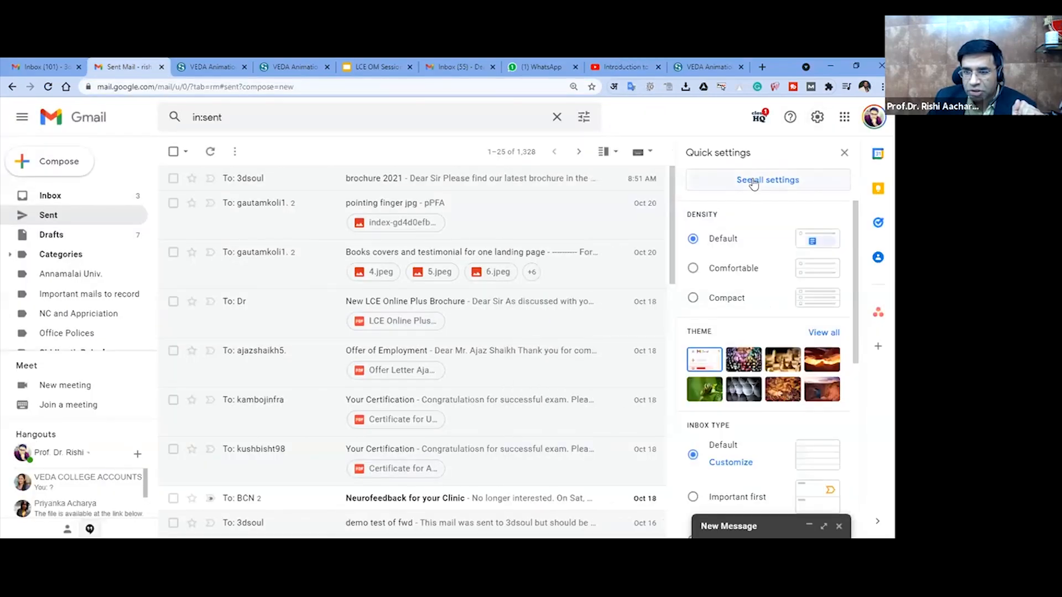
pyautogui.click(758, 181)
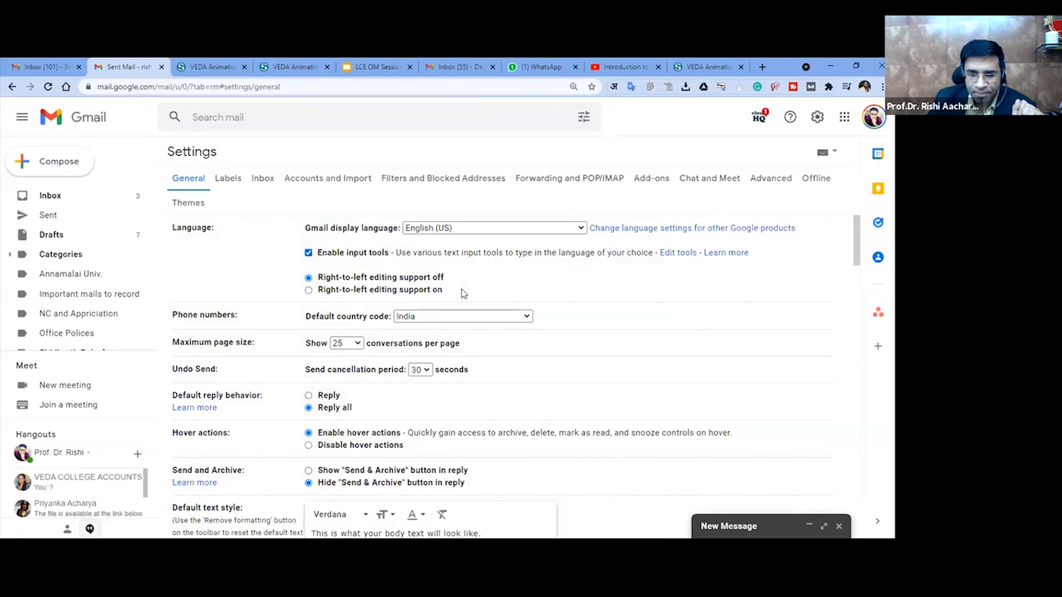
# - Paste the copied YouTube link on the line below "Check out our Latest Brochure" in the VEDA College signature
pyautogui.scroll(-8, 464, 296)
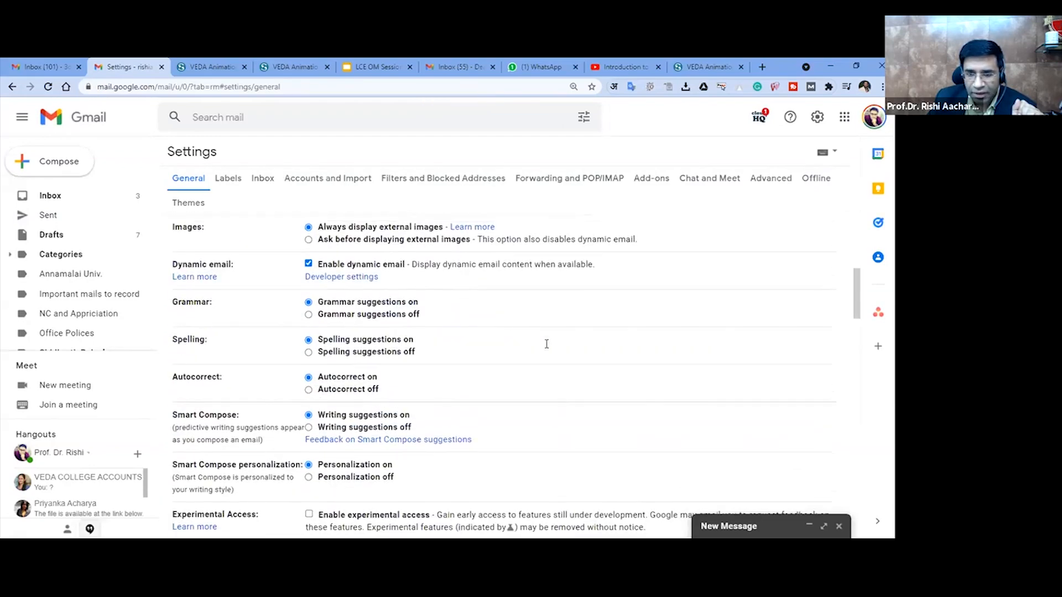
pyautogui.scroll(-12, 549, 345)
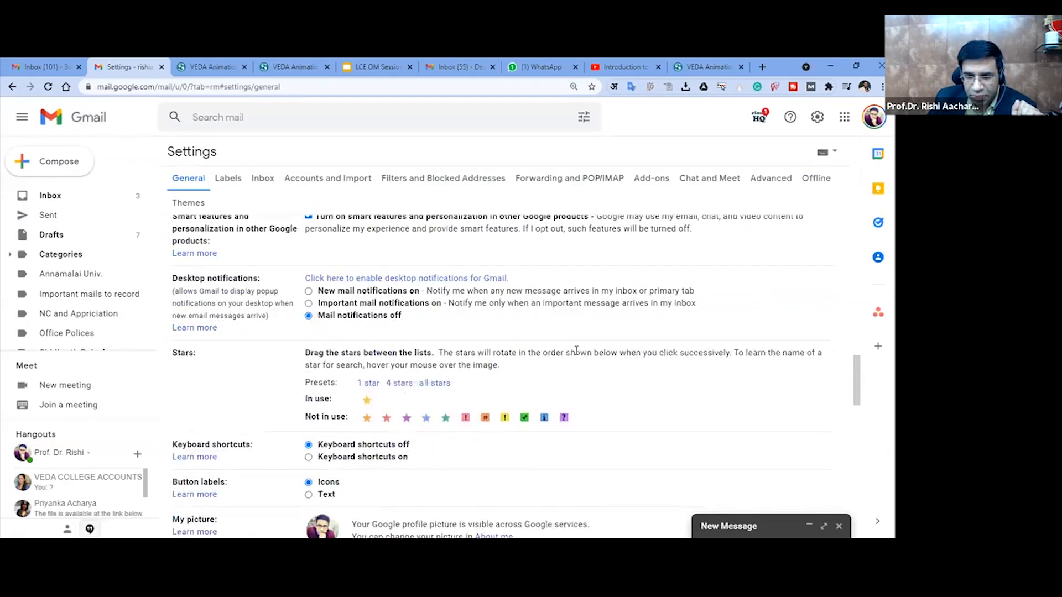
pyautogui.scroll(-8, 576, 350)
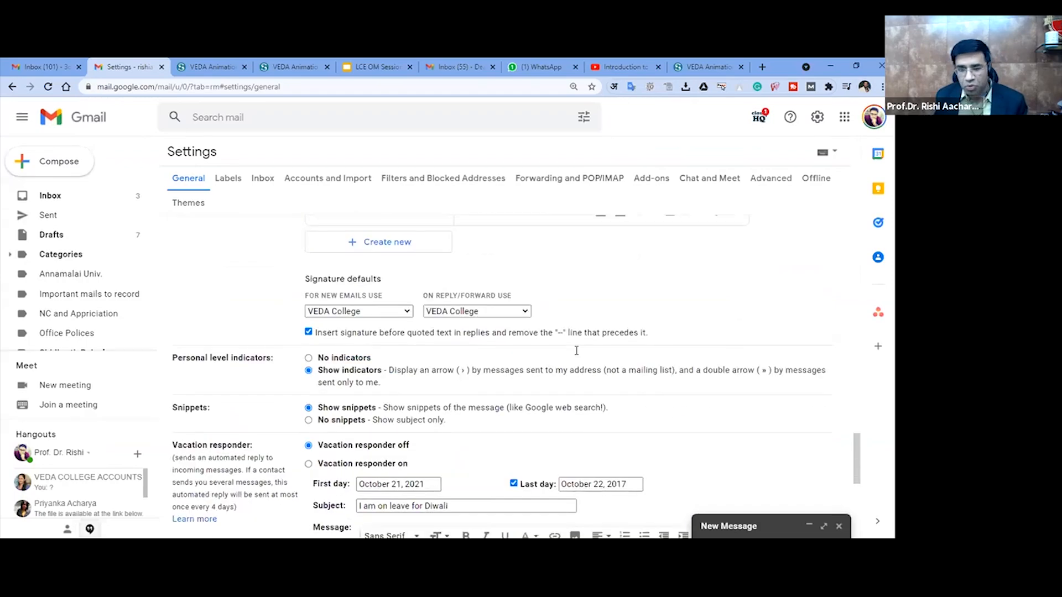
pyautogui.scroll(3, 577, 350)
pyautogui.scroll(-2, 576, 351)
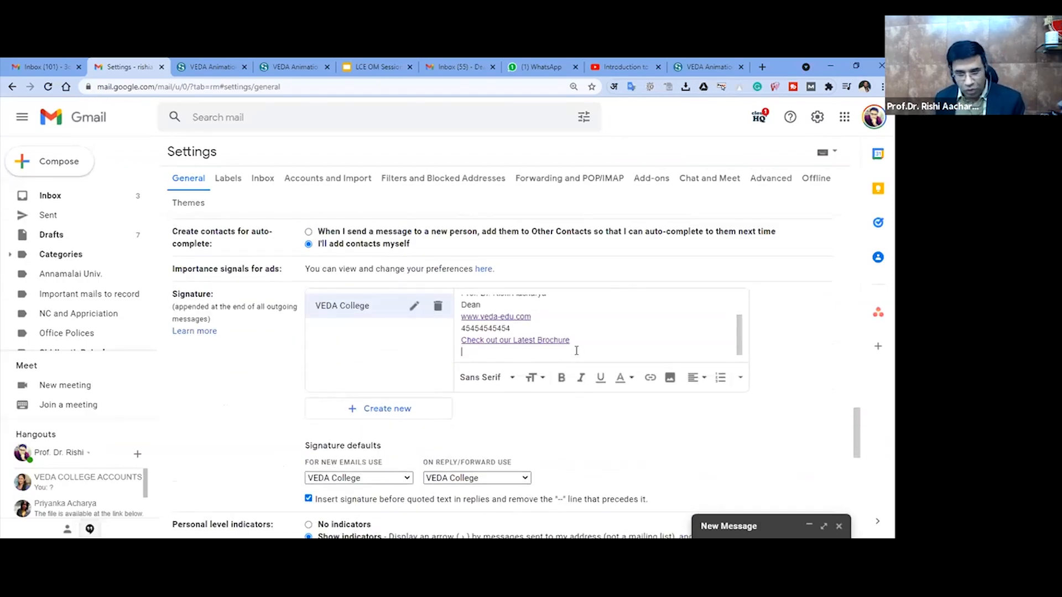
pyautogui.click(576, 350)
pyautogui.hotkey('ctrl', 'v')
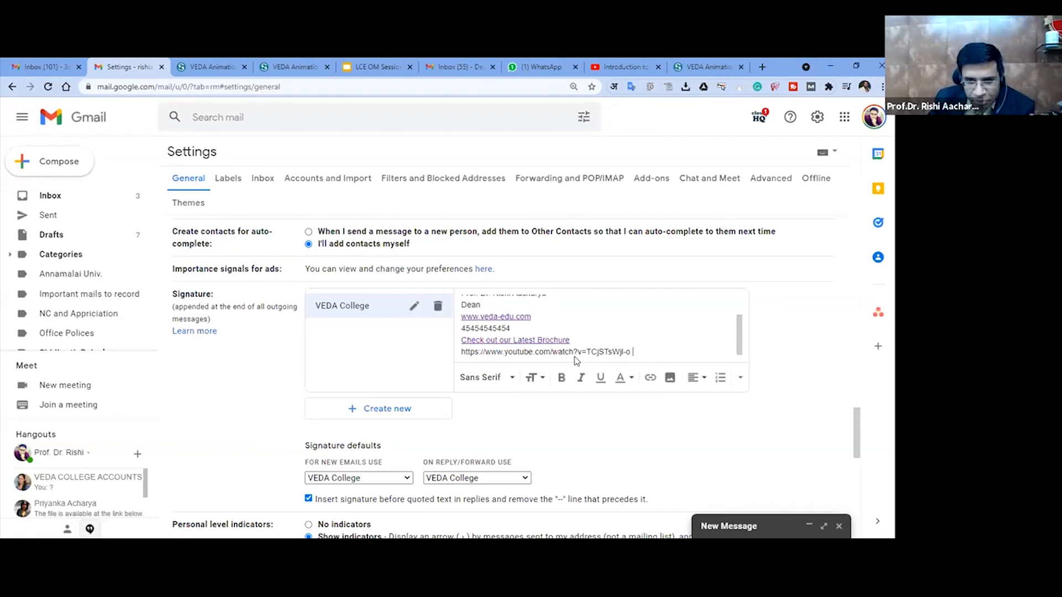
# - Save the changed Gmail settings
pyautogui.scroll(-2, 583, 402)
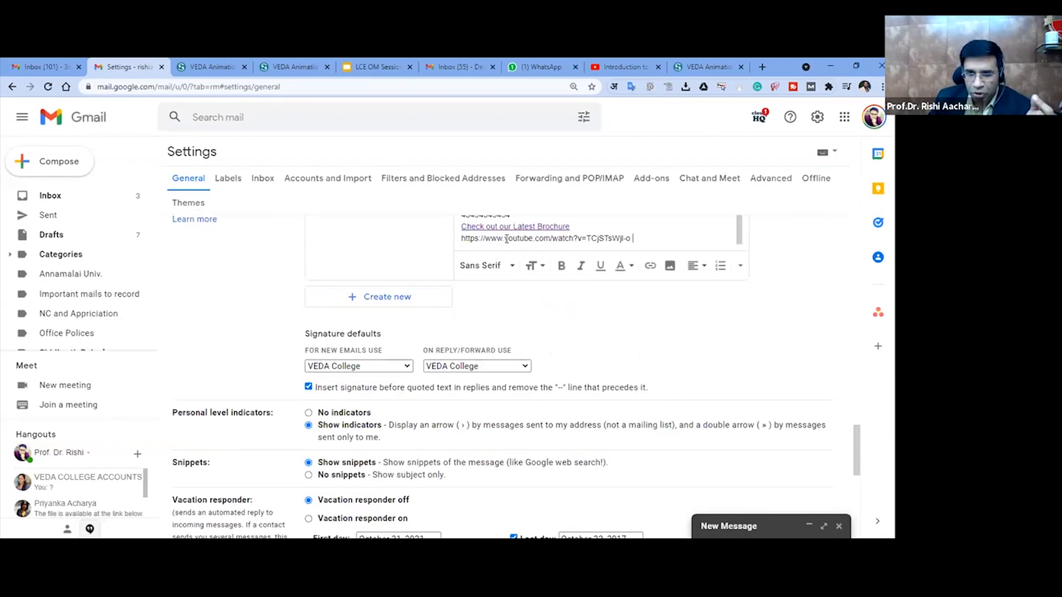
pyautogui.scroll(-7, 542, 252)
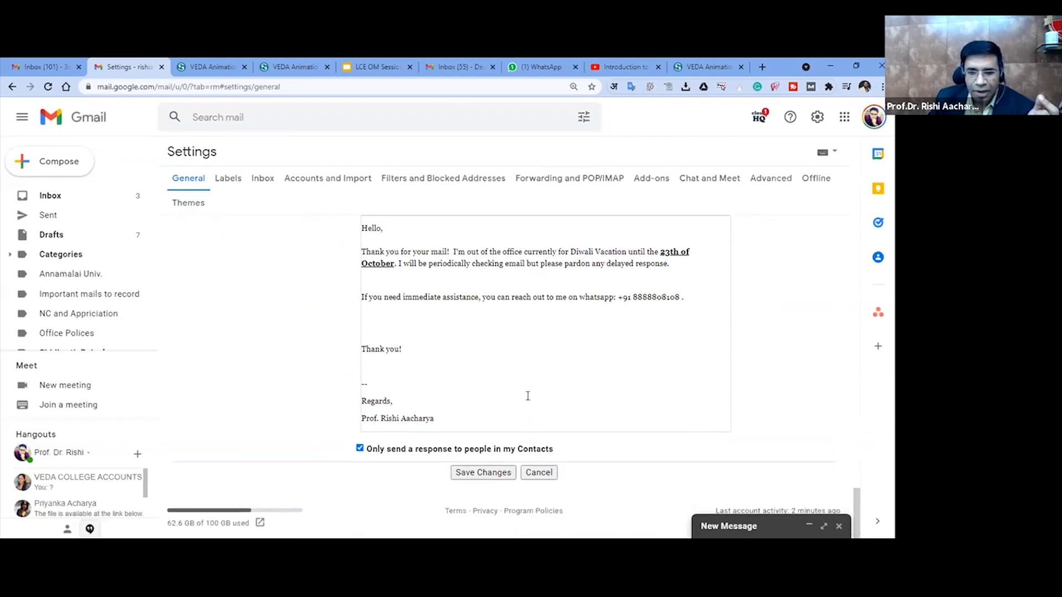
pyautogui.click(483, 473)
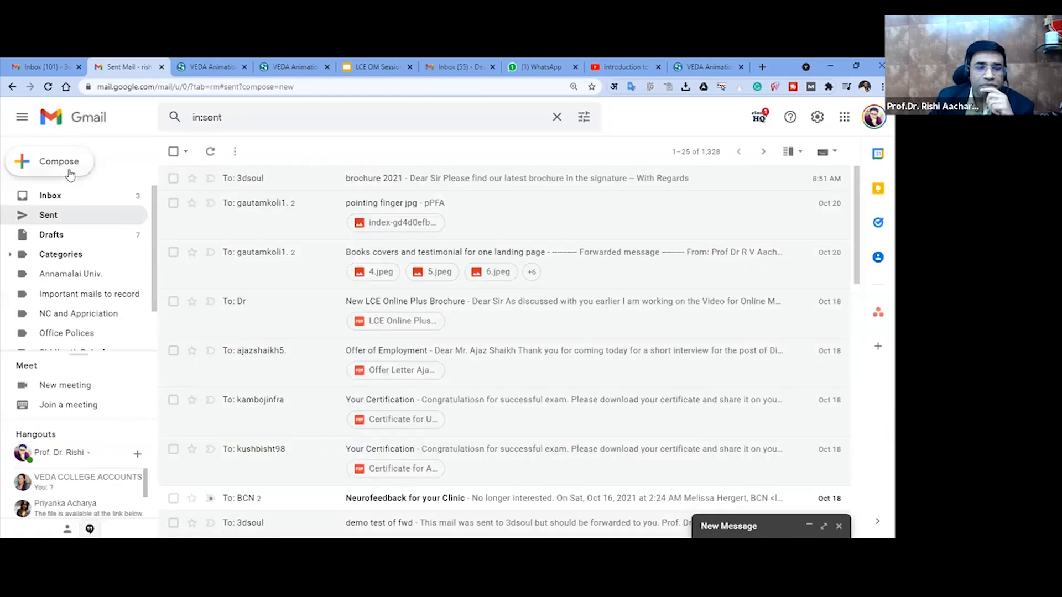
# - Go to the inbox and start a new message to the dean's veda-edu.com contact with the subject "Hello"
pyautogui.click(67, 197)
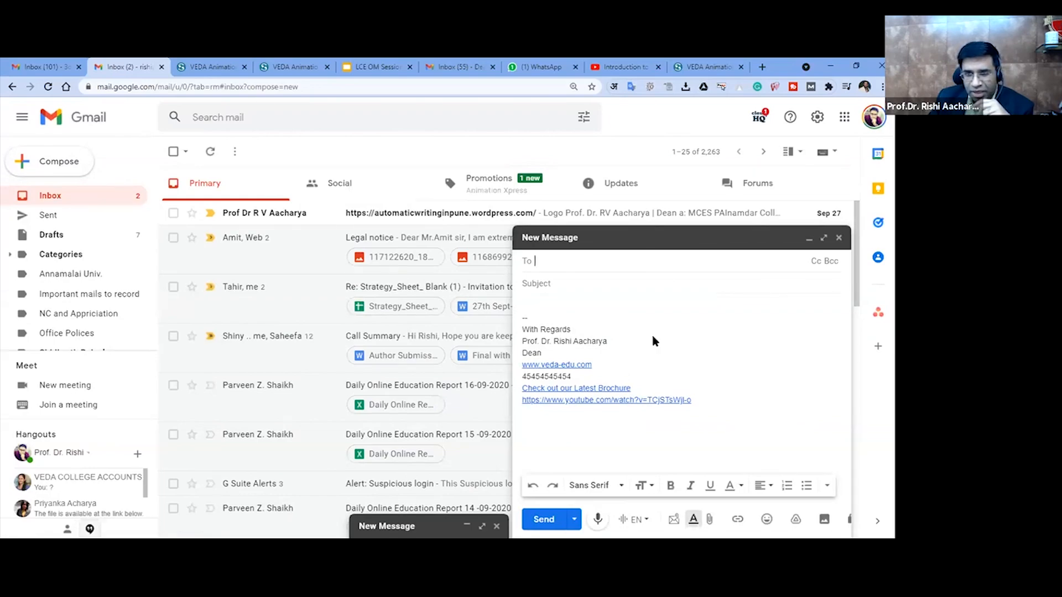
pyautogui.write('dea')
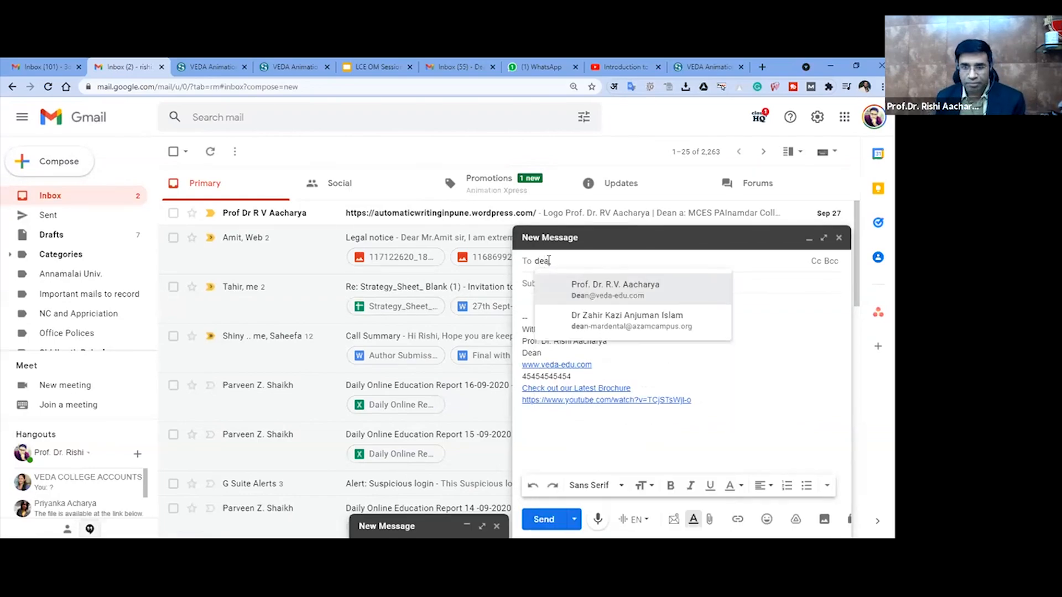
pyautogui.press('Return')
pyautogui.press('Tab')
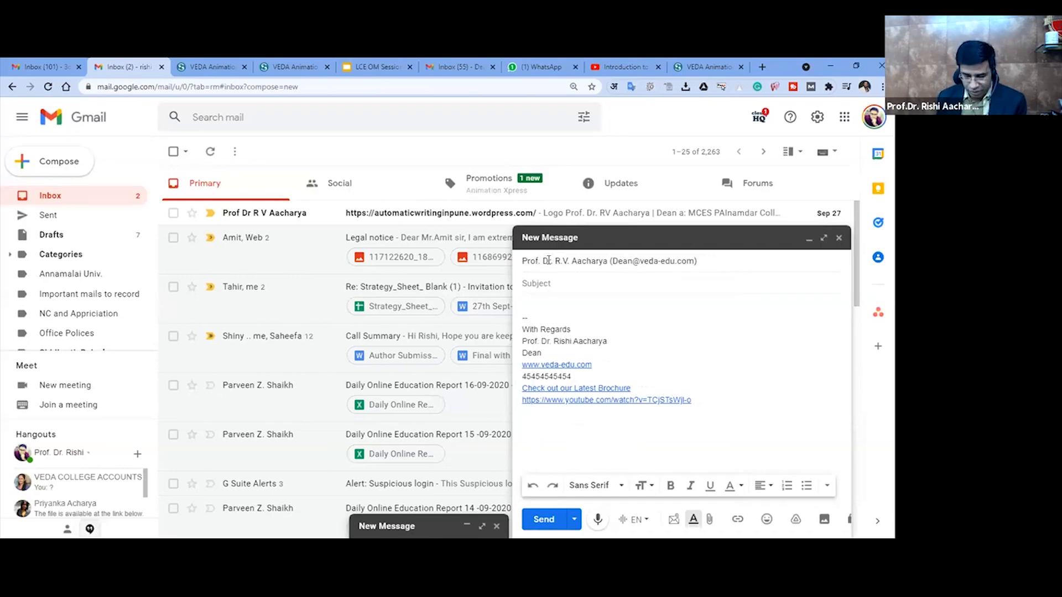
pyautogui.write('Hell')
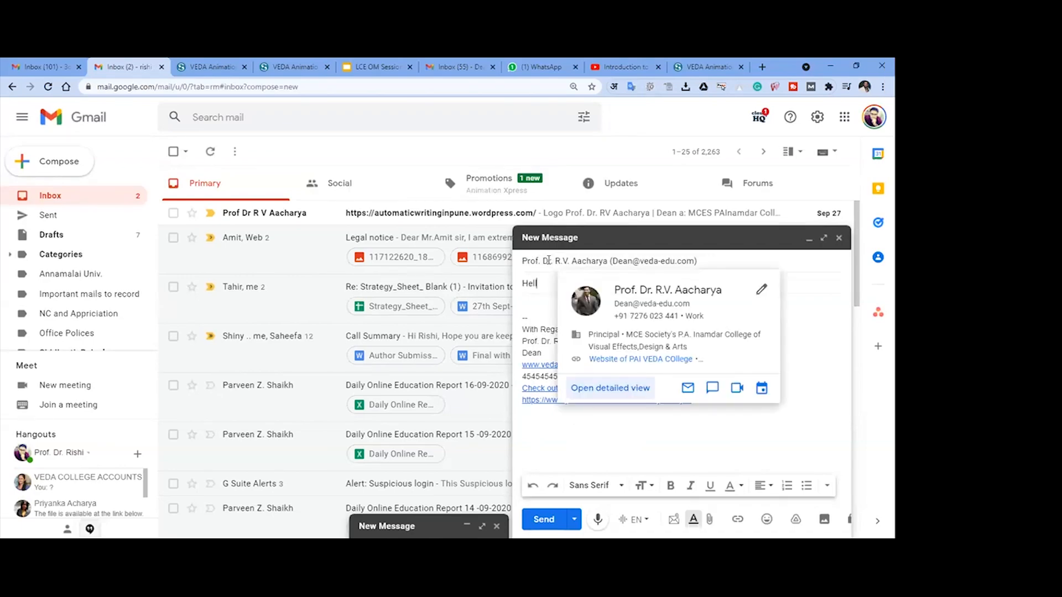
# - Write "Demo email" as the message body above the signature
pyautogui.press('Tab')
pyautogui.write('DEm')
pyautogui.press('BackSpace')
pyautogui.press('BackSpace')
pyautogui.write('emo email')
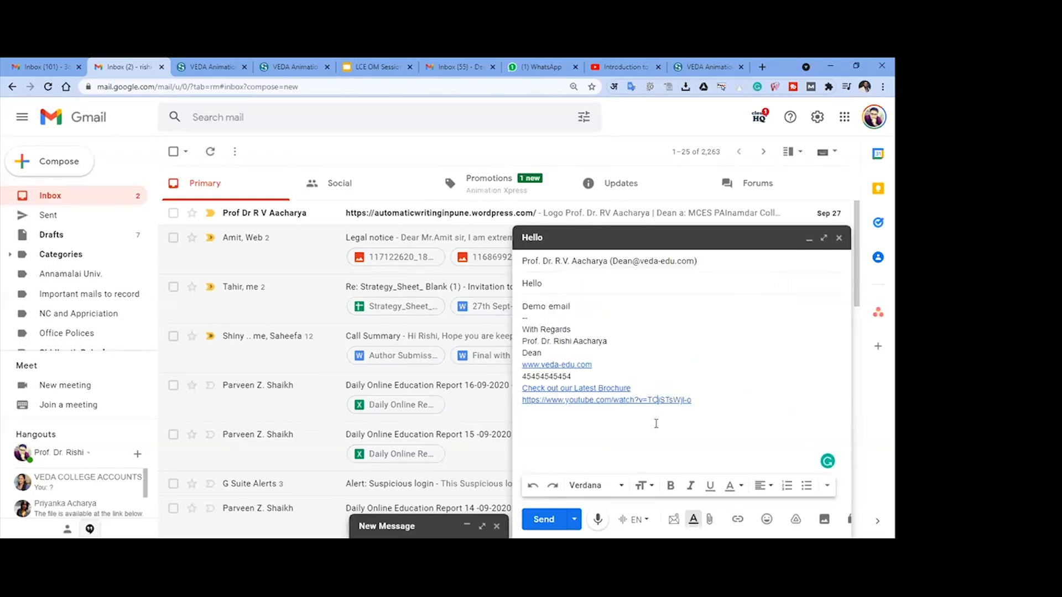
pyautogui.click(630, 402)
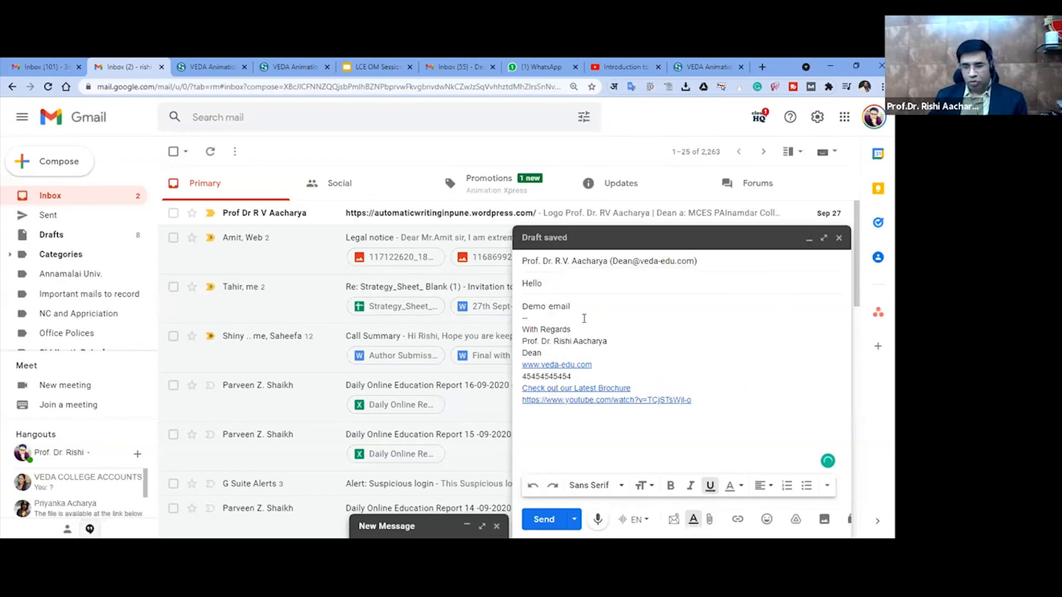
pyautogui.click(581, 308)
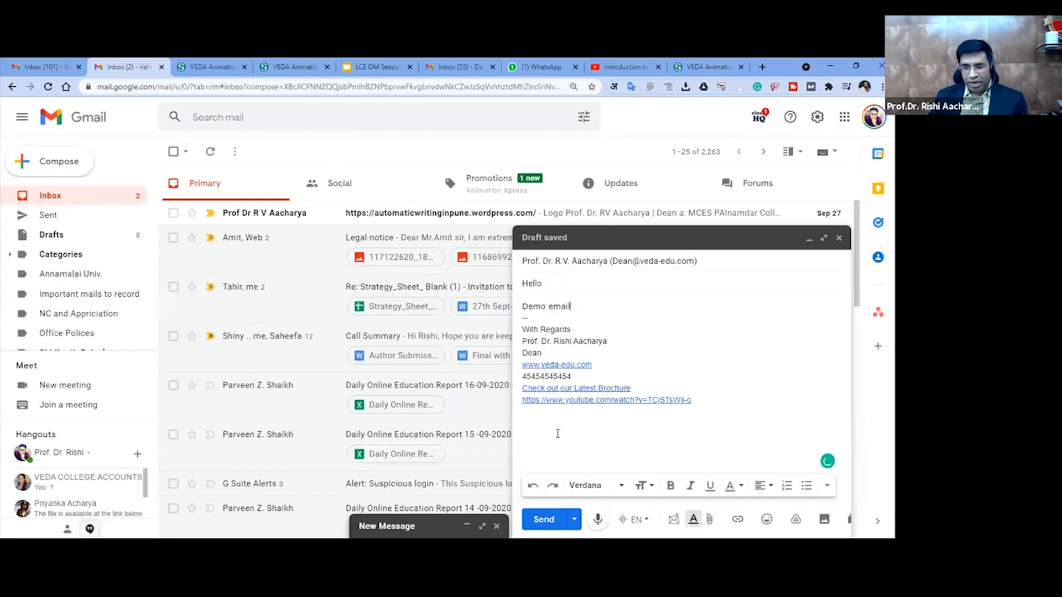
# - Check the recipient's address and send the message
pyautogui.click(553, 261)
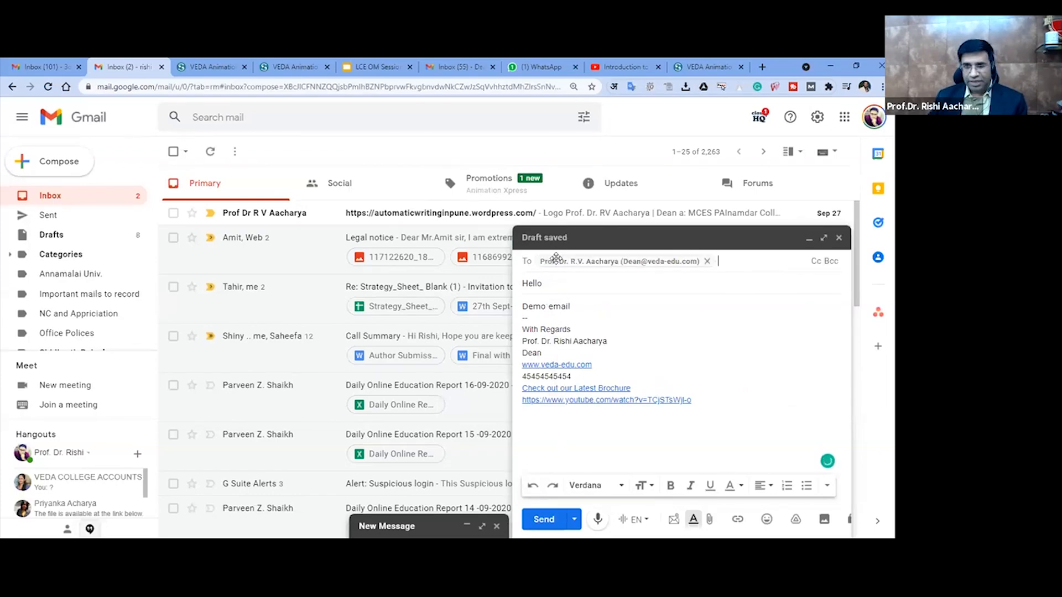
pyautogui.doubleClick(639, 263)
pyautogui.click(648, 316)
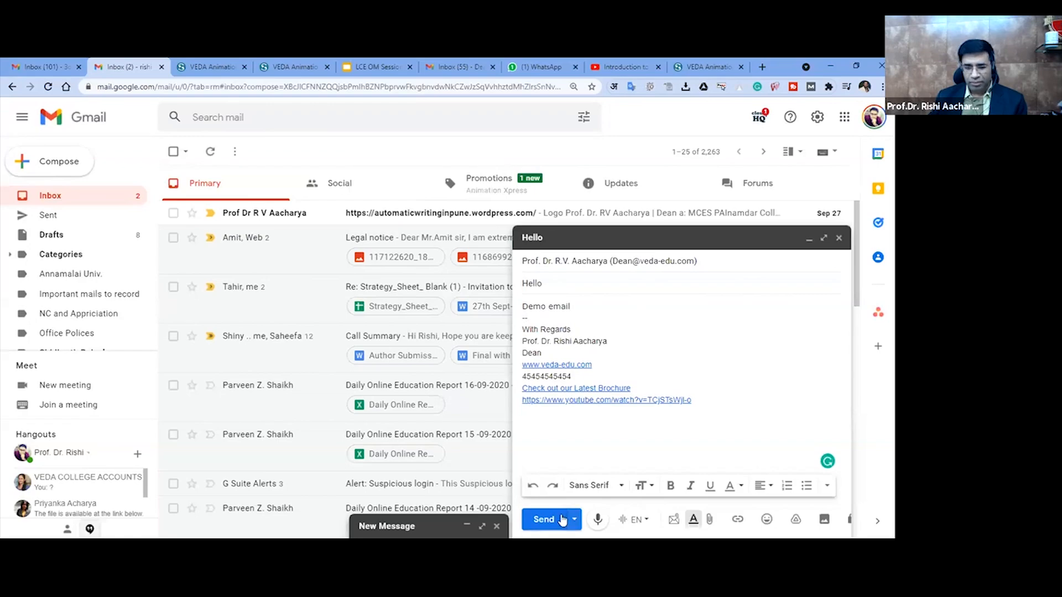
pyautogui.click(541, 519)
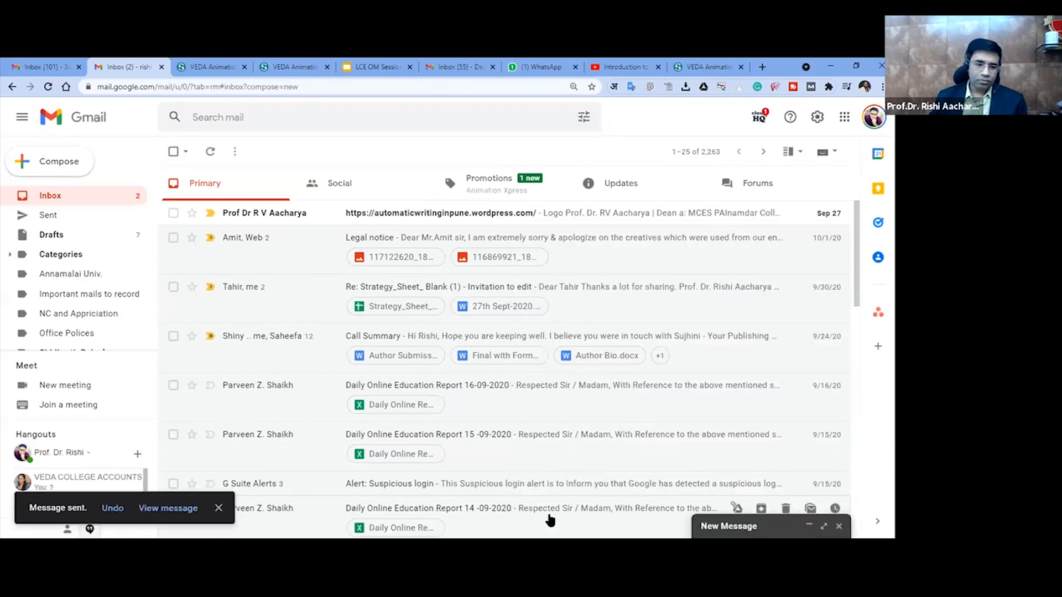
# - Open the sent "Hello" message, play its linked introduction video, open it on YouTube and pause it
pyautogui.click(61, 215)
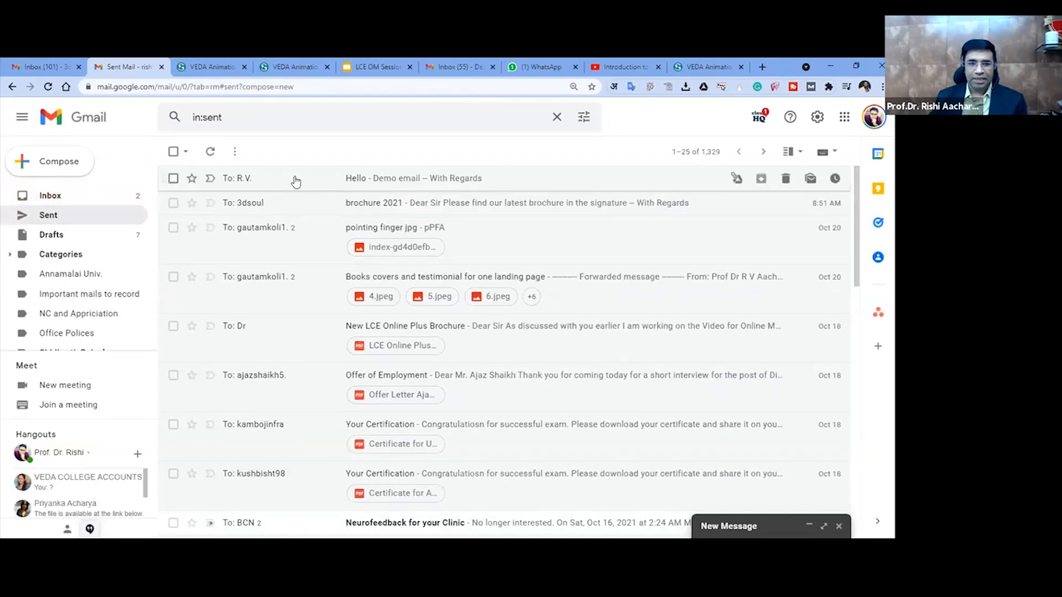
pyautogui.click(296, 182)
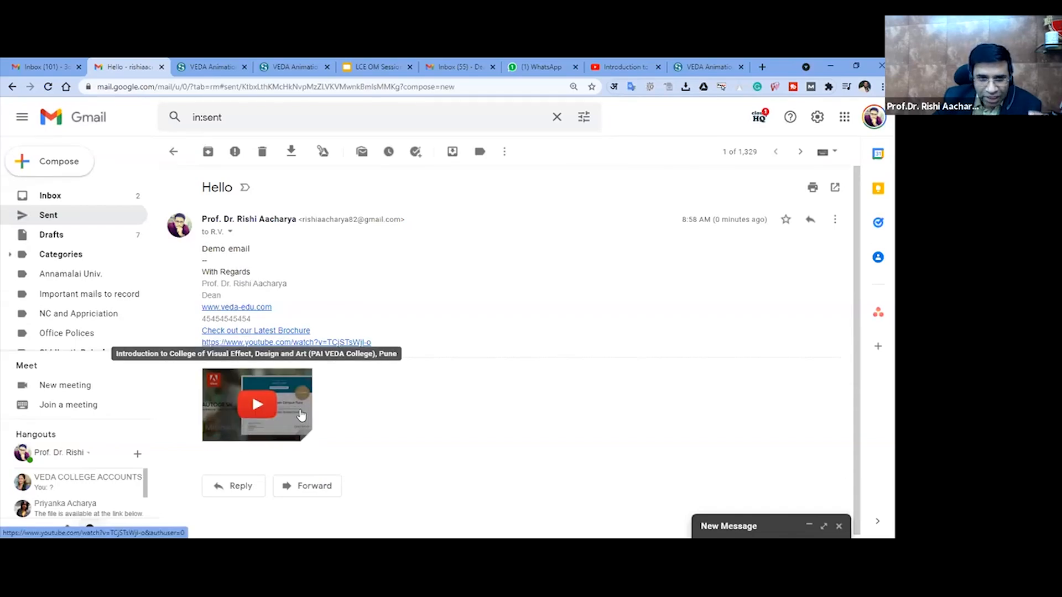
pyautogui.click(254, 408)
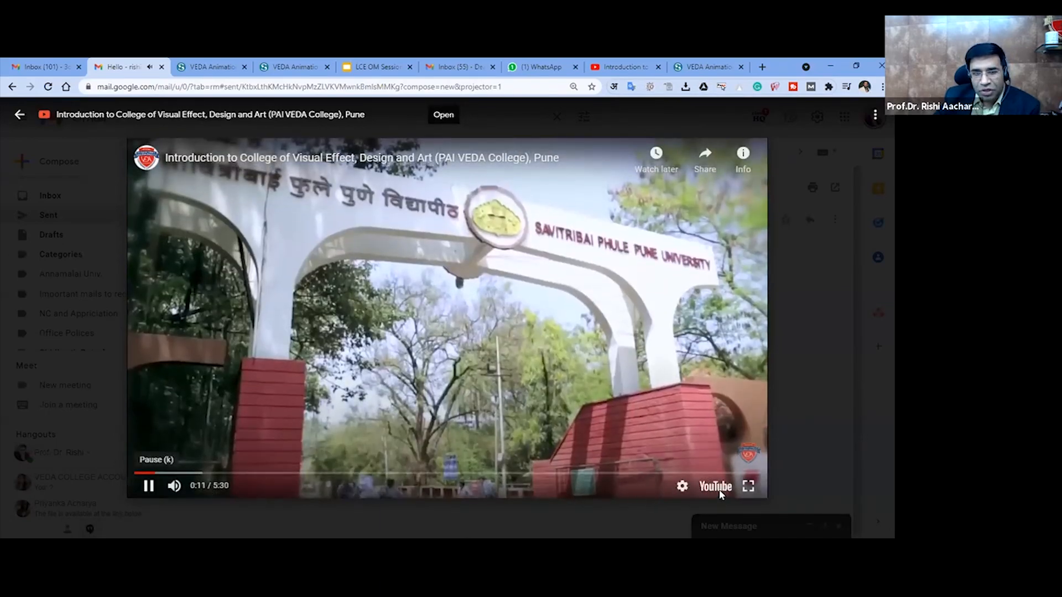
pyautogui.click(183, 158)
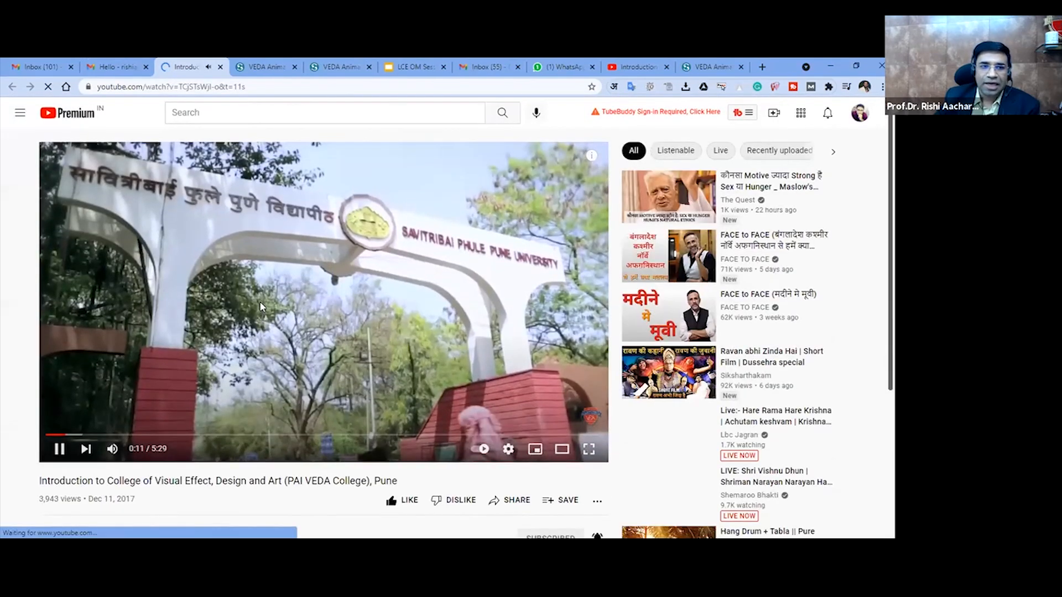
pyautogui.click(262, 307)
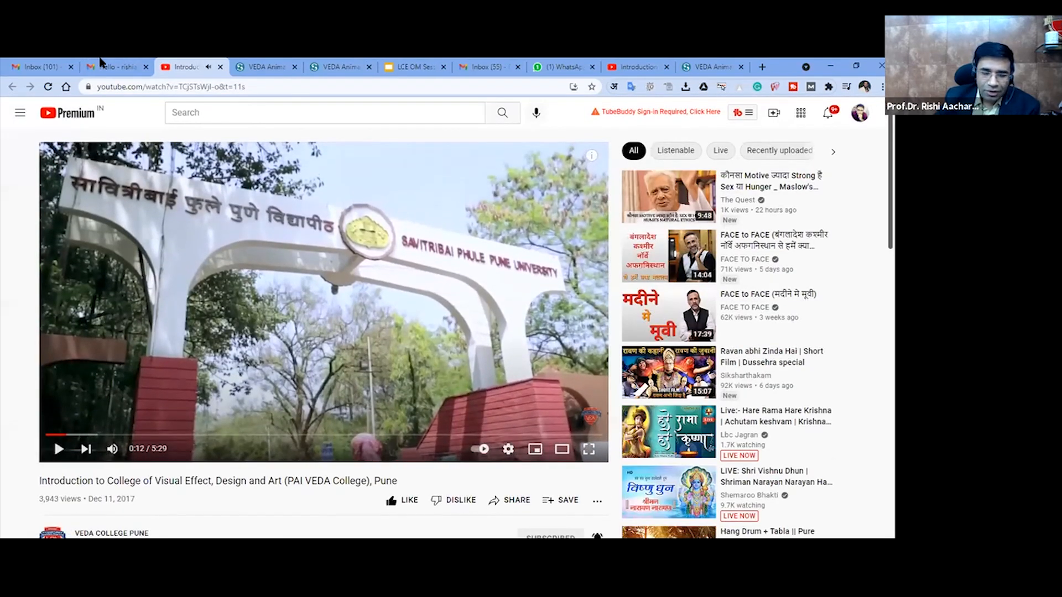
# - Switch to the "LCE OM Session 2" presentation and show the slide about Gmail Input Tools
pyautogui.hotkey('ctrl', 'shift', 'Tab')
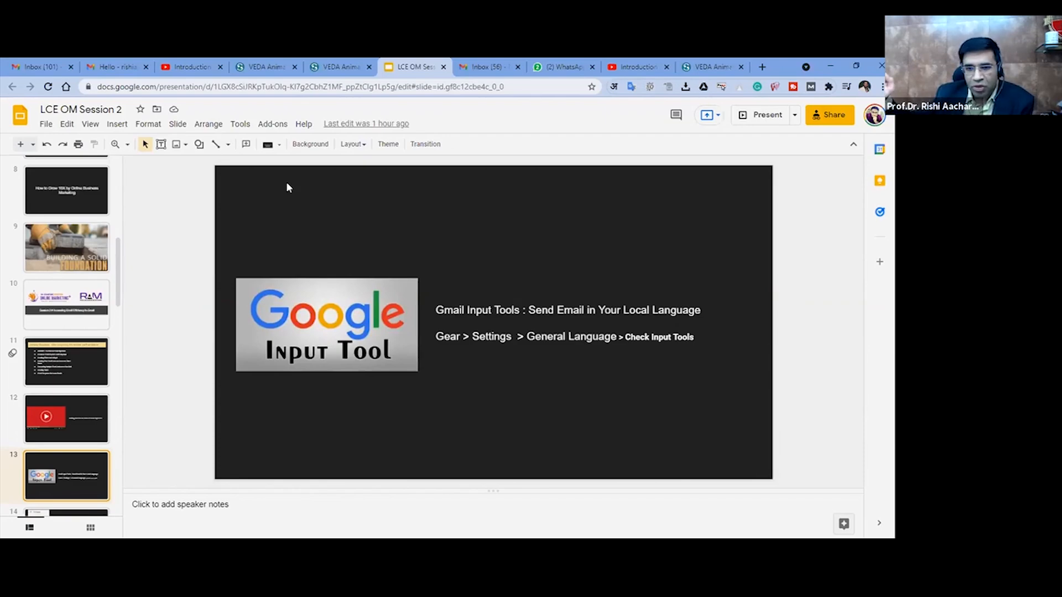
pyautogui.press('Up')
pyautogui.press('Down')
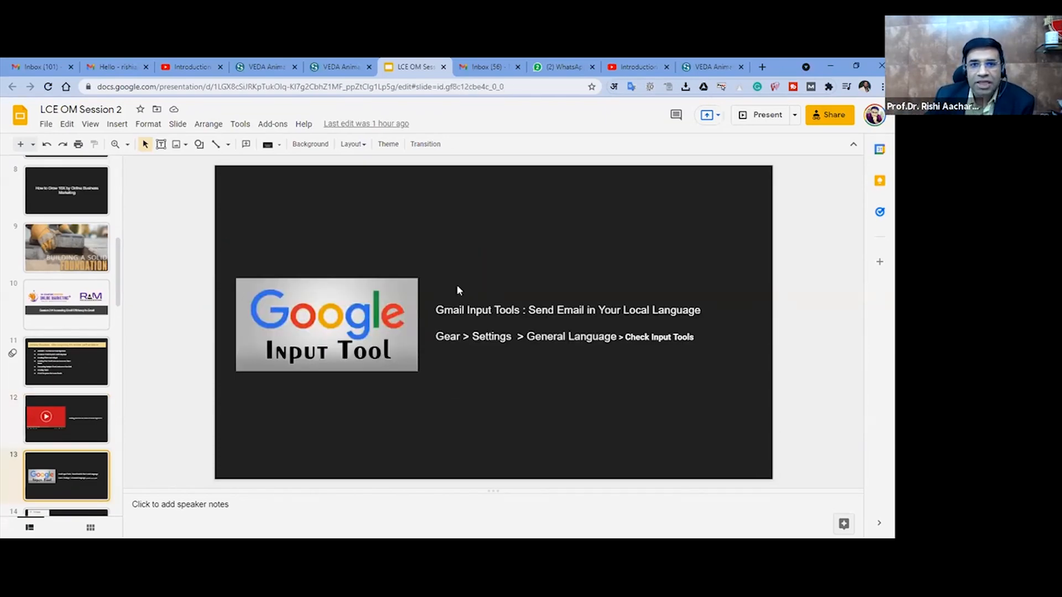
# - Switch to the college's veda-edu.com Gmail account and start a new message, placing the cursor in the body above the signature
pyautogui.click(490, 63)
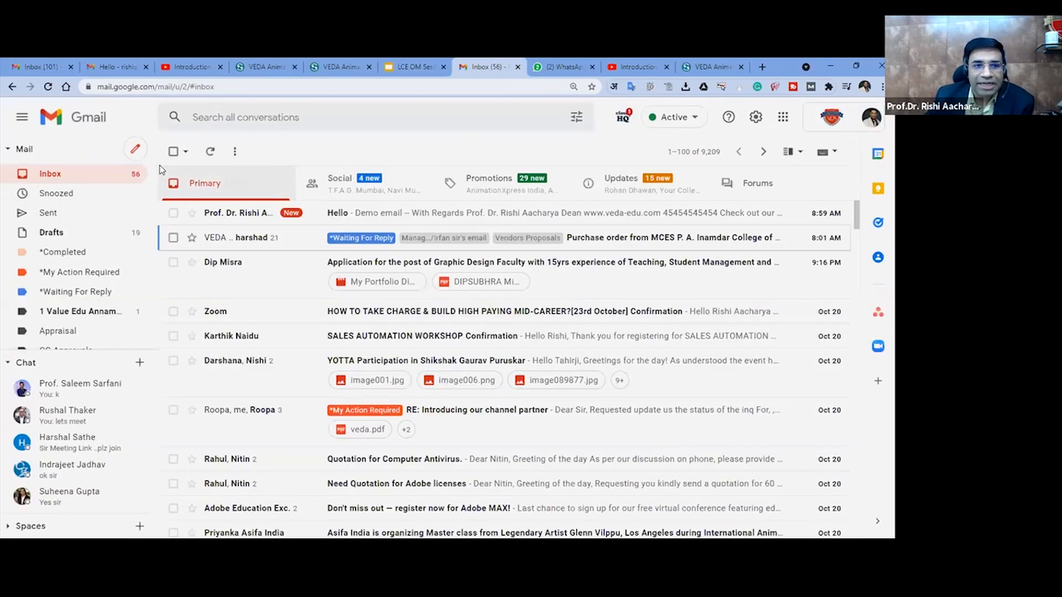
pyautogui.click(135, 150)
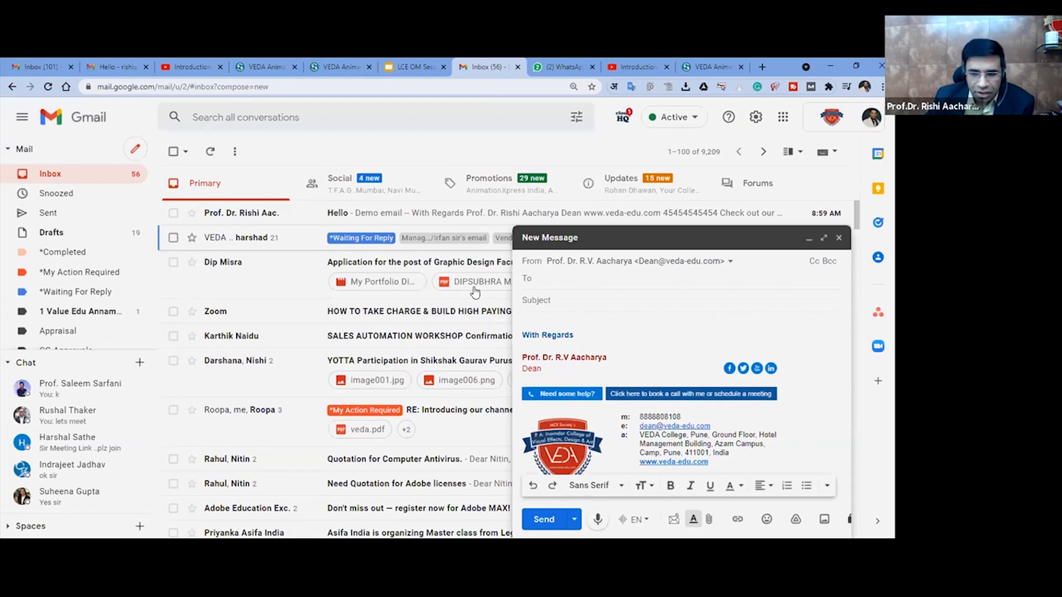
pyautogui.click(595, 312)
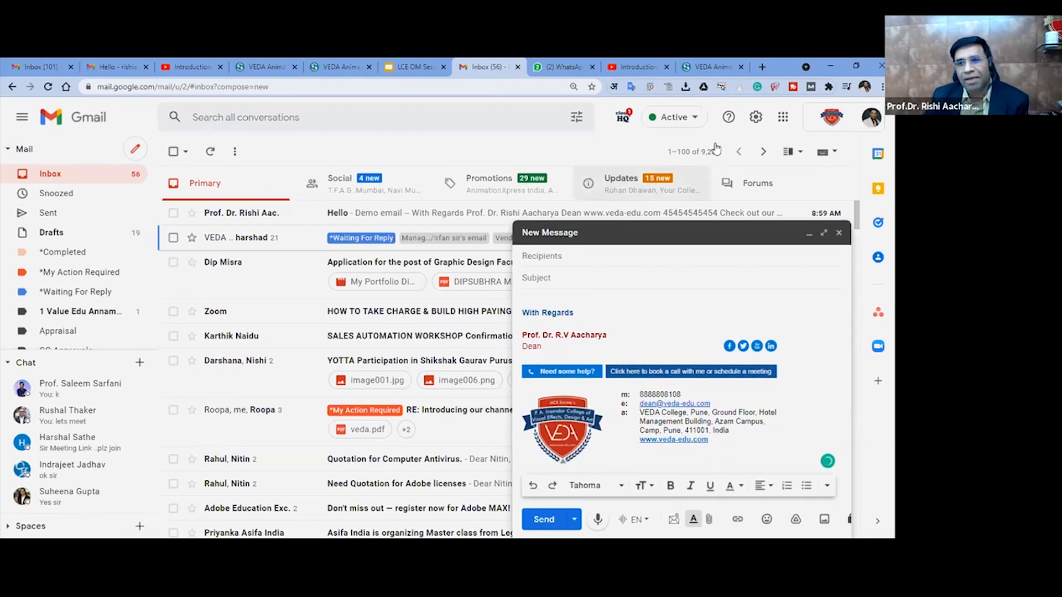
# - Search Google for "google input tools" in a new browser tab and open the official site's online tryout page
pyautogui.click(761, 67)
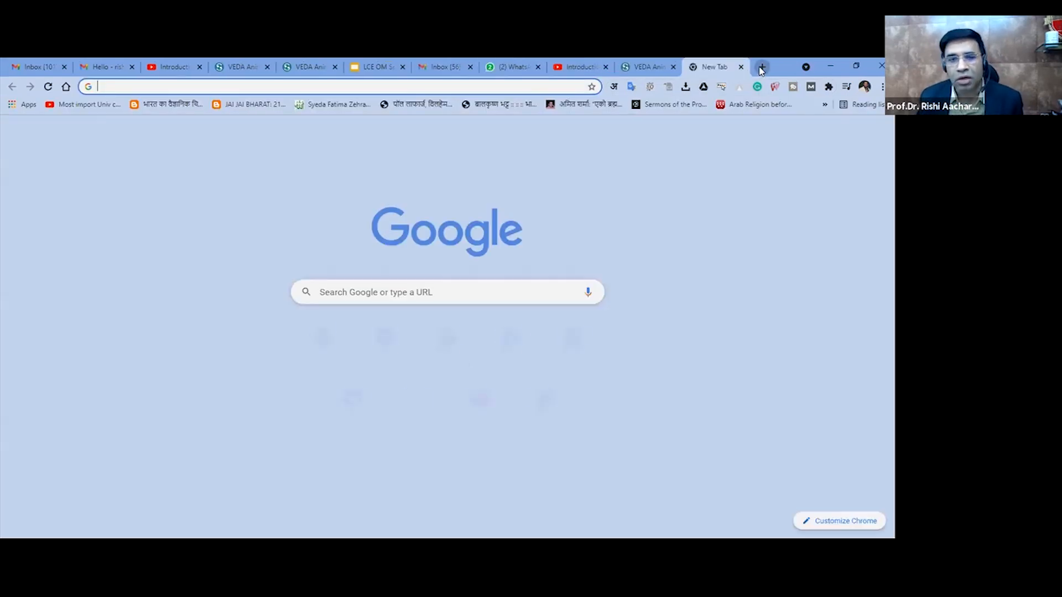
pyautogui.write('google')
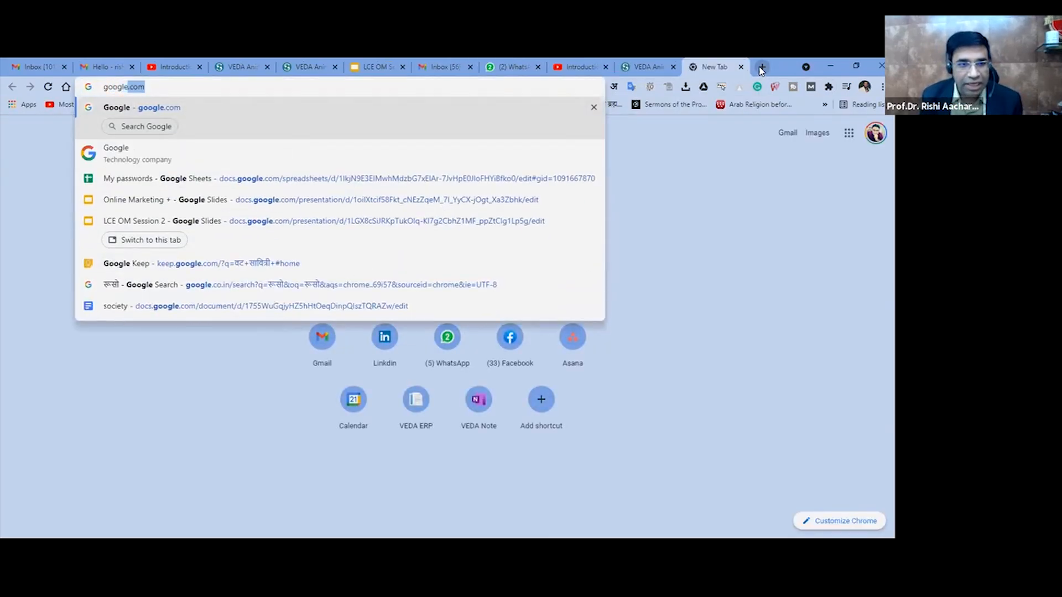
pyautogui.write(' input too')
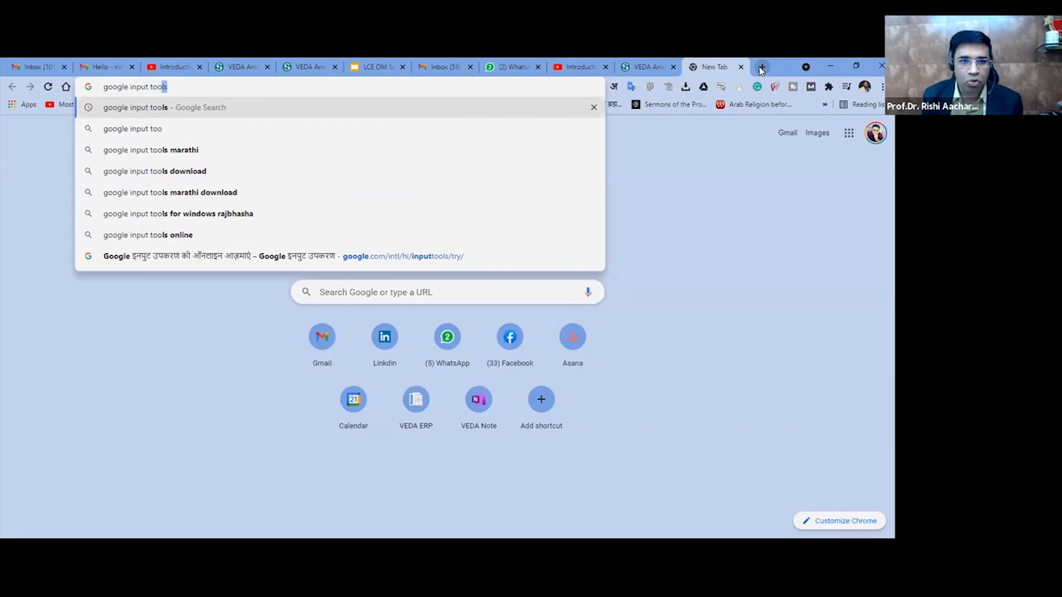
pyautogui.press('Return')
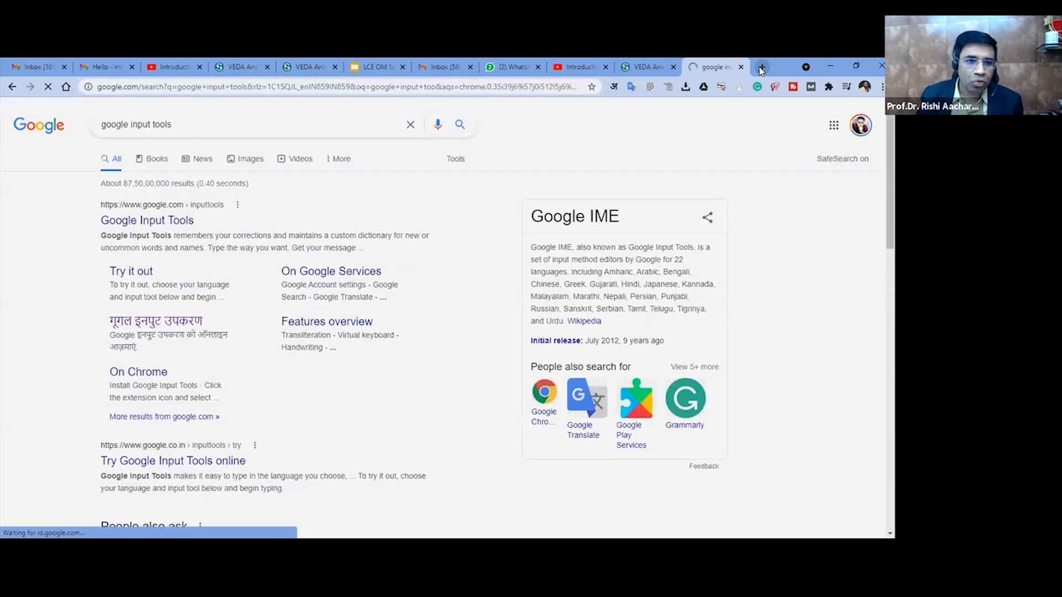
pyautogui.click(160, 224)
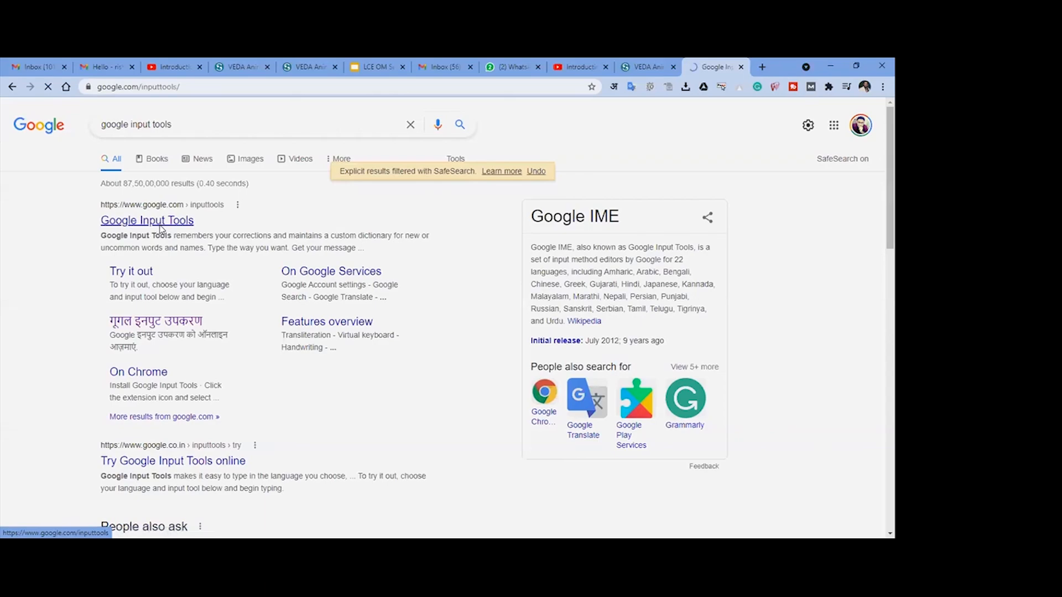
pyautogui.click(206, 337)
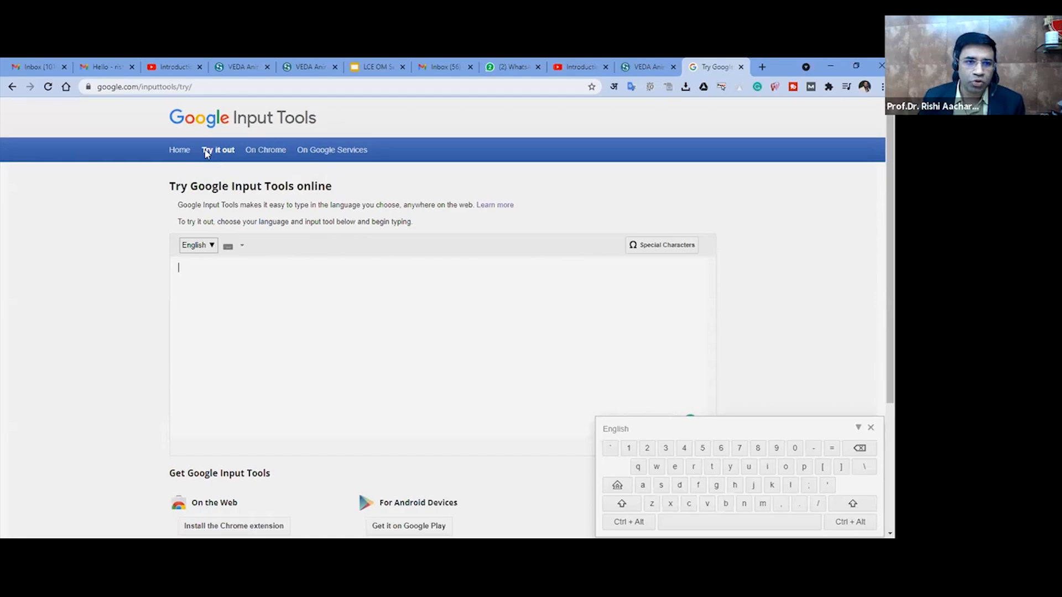
# - Set the input language to Hindi and write the greeting "नमस्कार दोस्तों" by phonetic typing
pyautogui.click(211, 246)
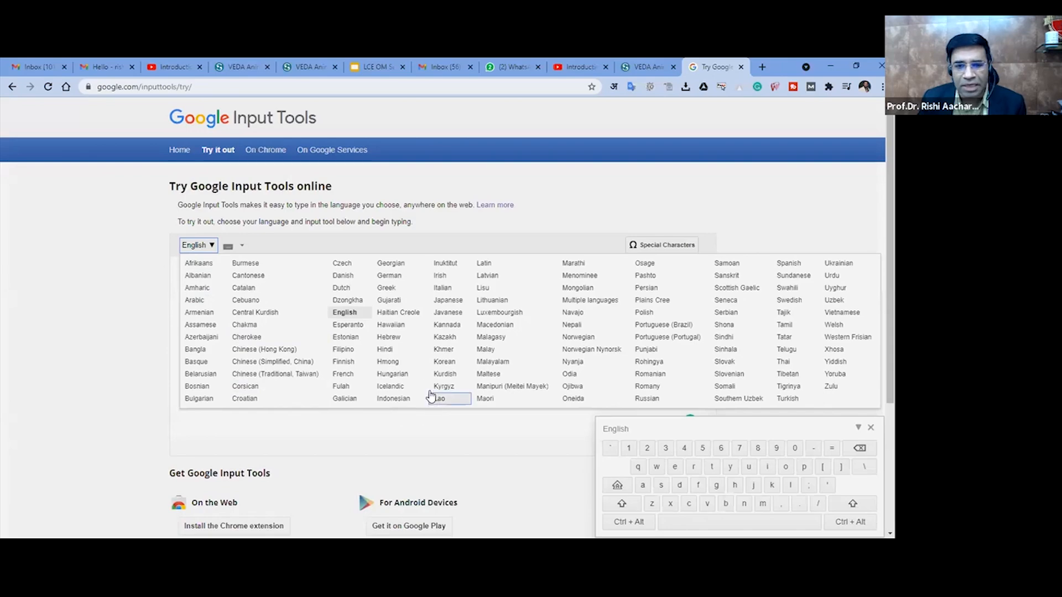
pyautogui.click(391, 350)
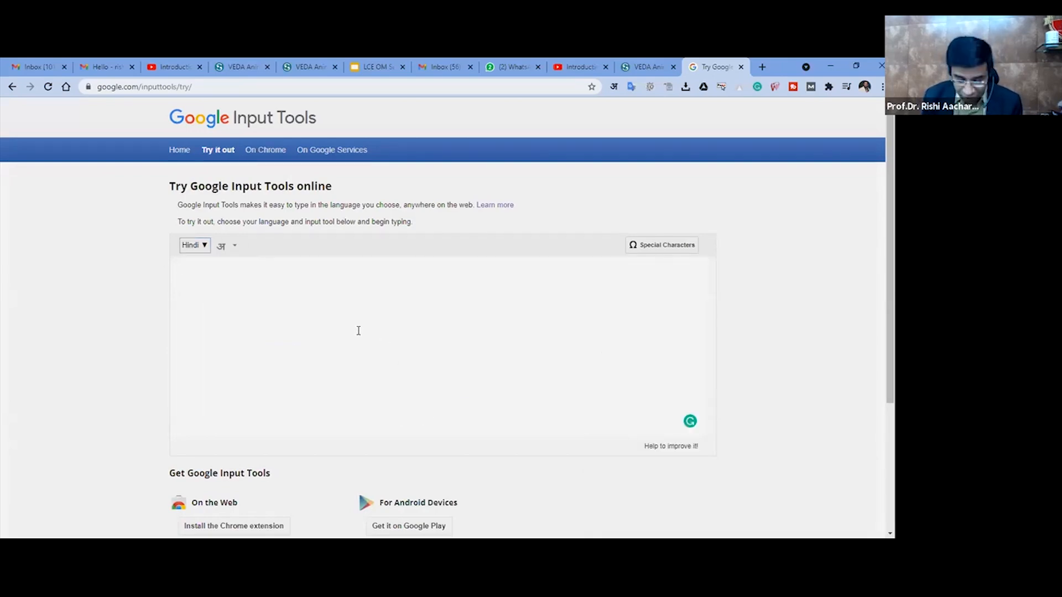
pyautogui.write('nams')
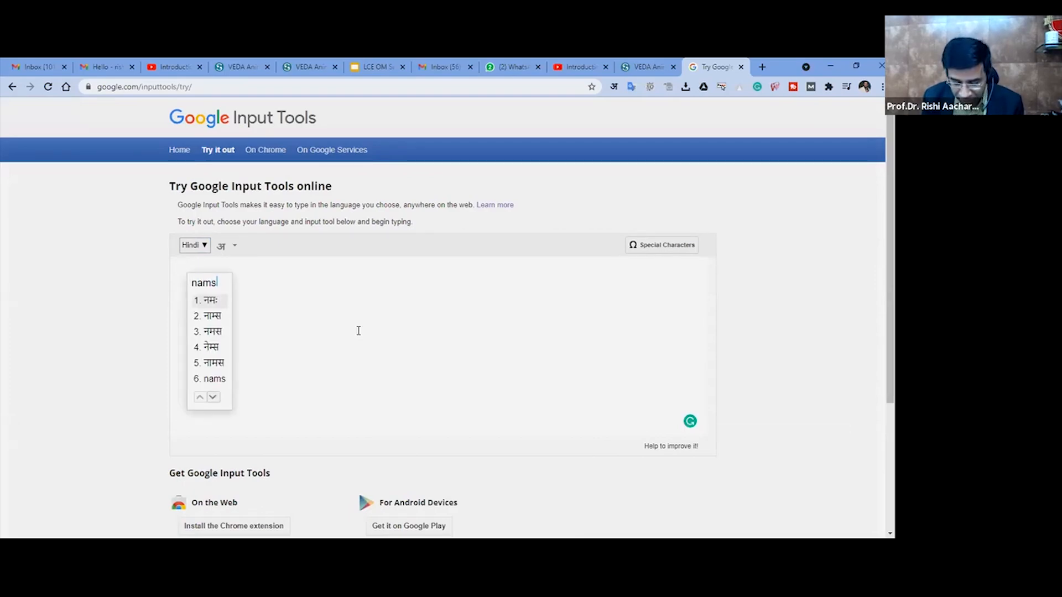
pyautogui.write('kar do')
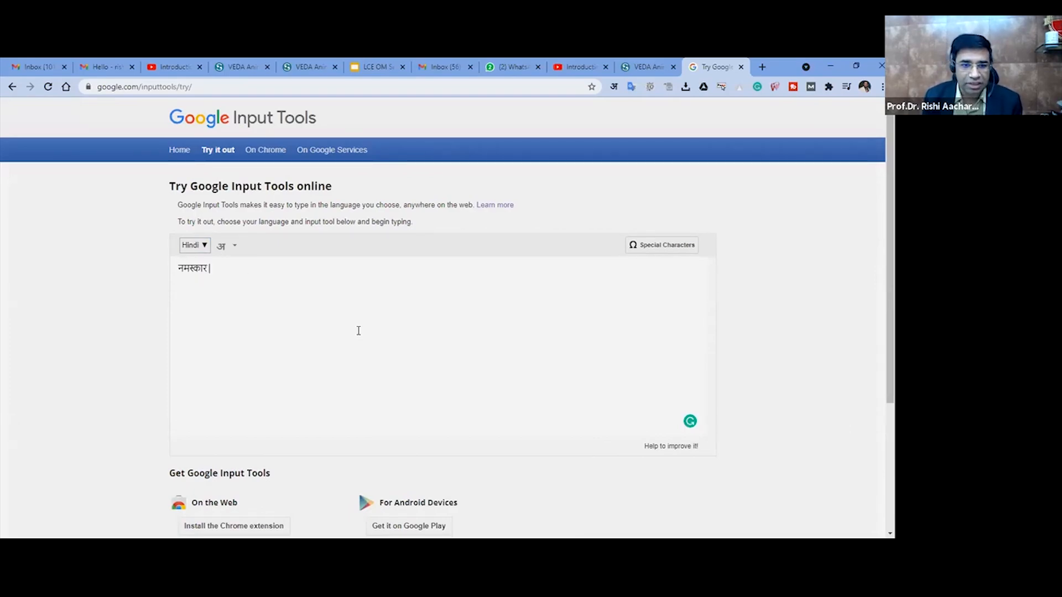
pyautogui.write('ston ')
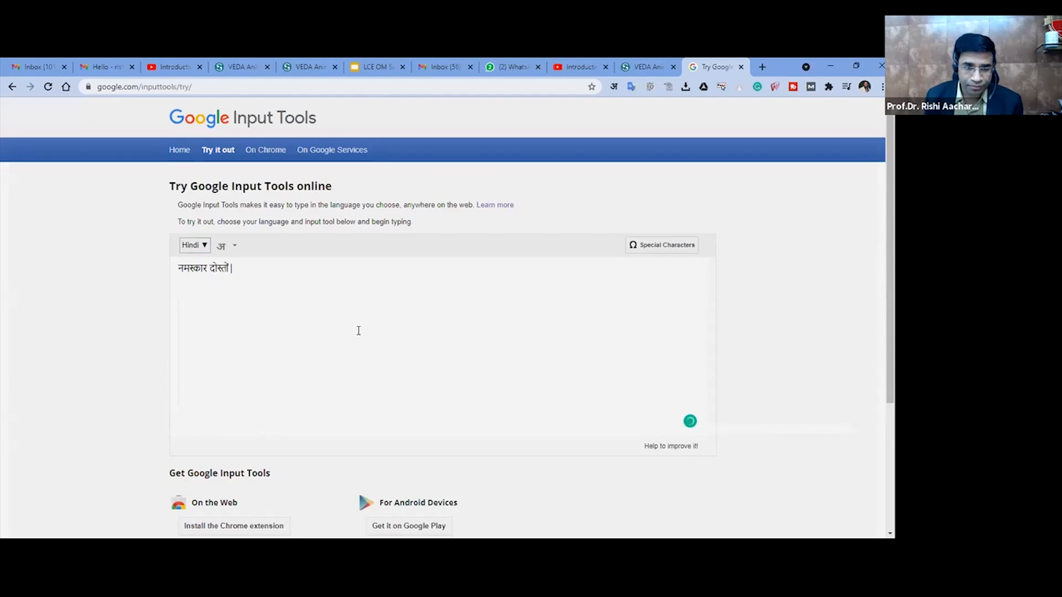
pyautogui.write('aap sabhu ')
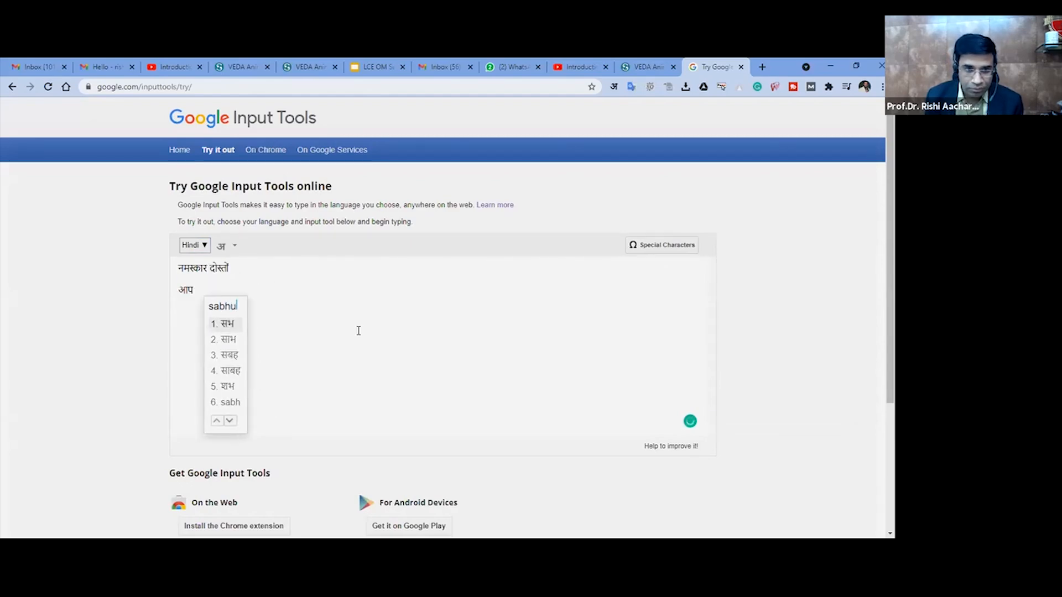
pyautogui.write('sabhi ka is class mein sw')
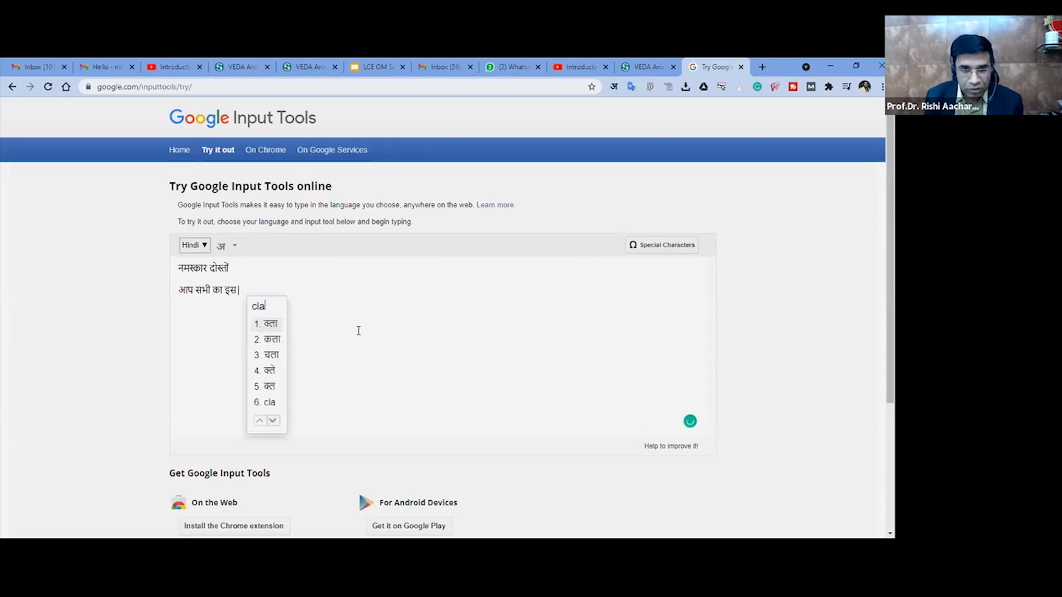
pyautogui.write('agat ')
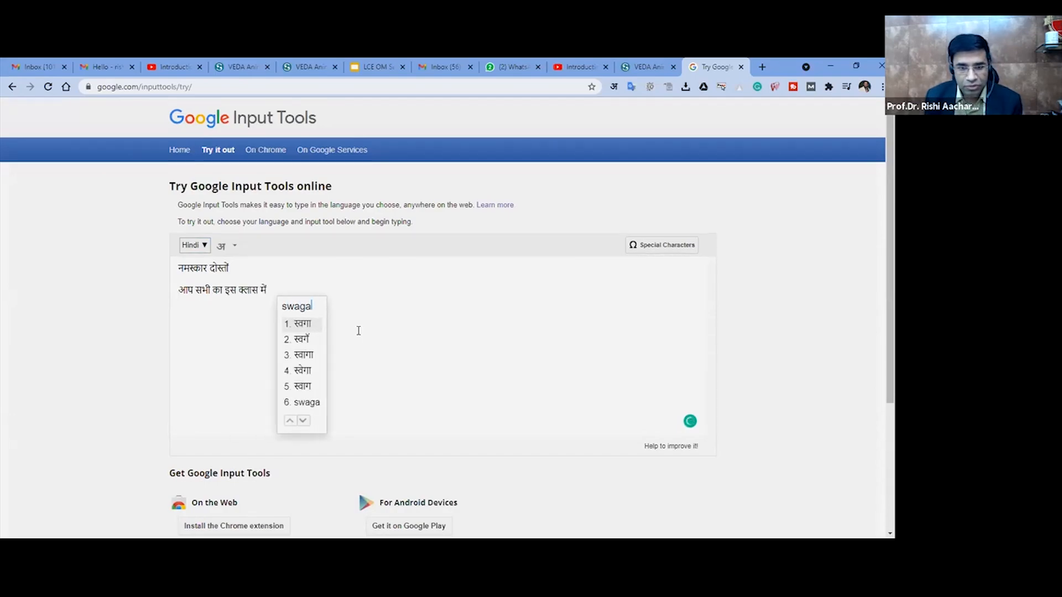
pyautogui.write('hai')
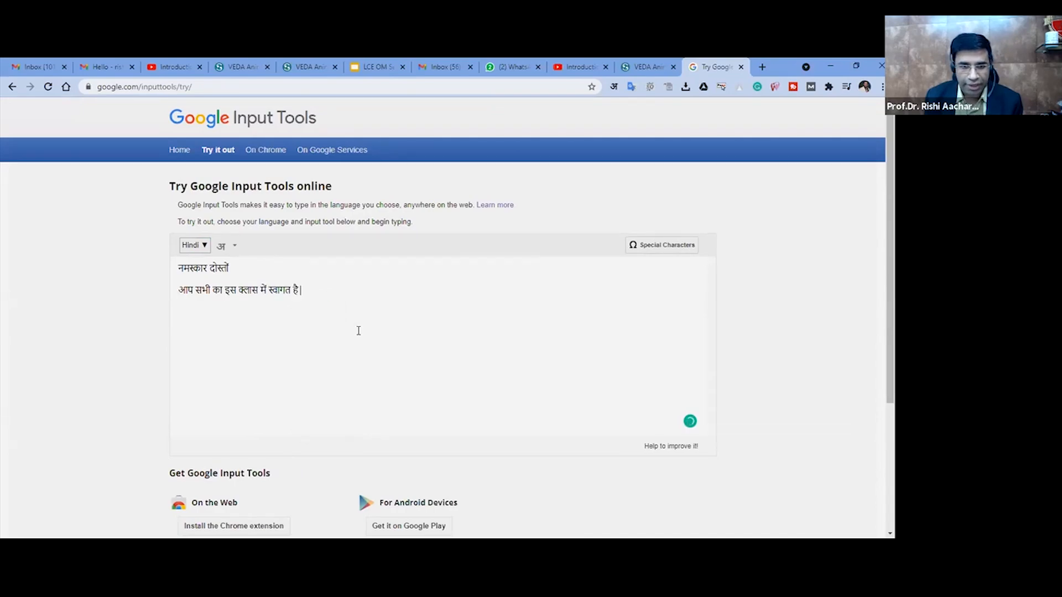
# - Copy the whole Hindi text into the body of a new message in the demo Gmail account and close it as a draft
pyautogui.hotkey('ctrl', 'a')
pyautogui.hotkey('ctrl', 'c')
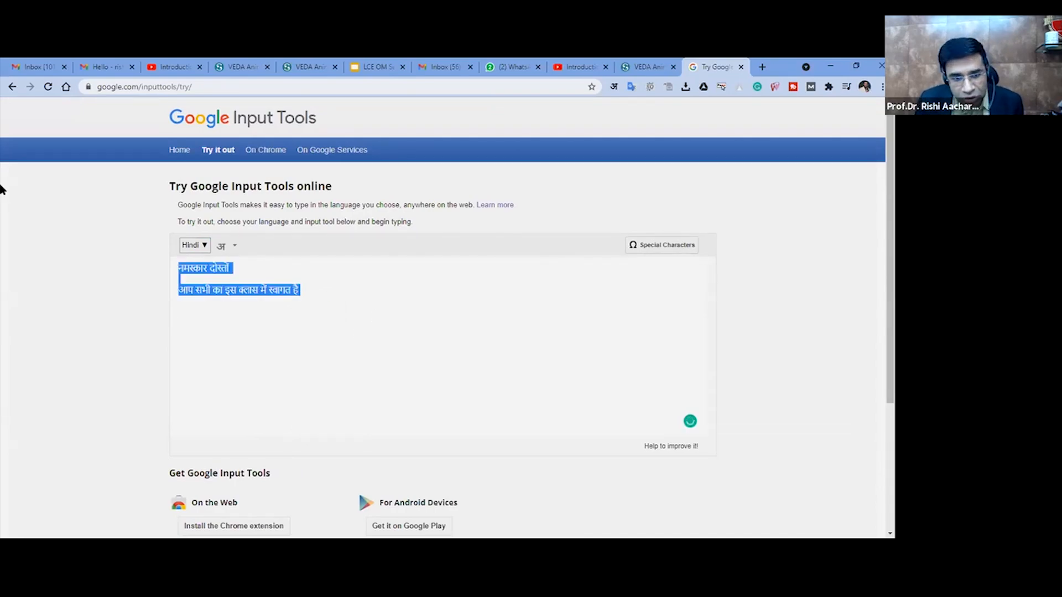
pyautogui.click(125, 65)
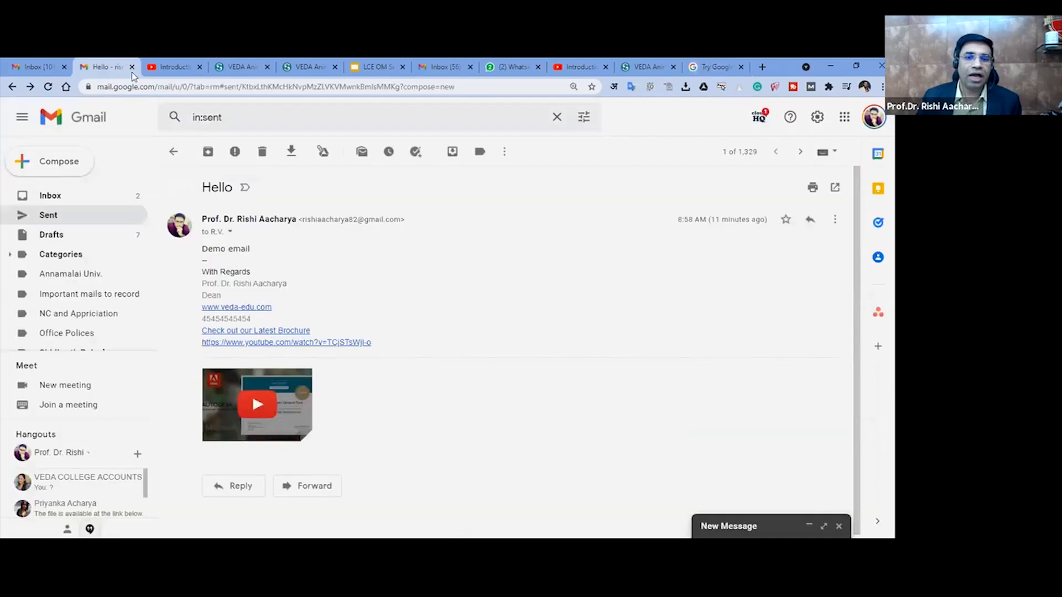
pyautogui.click(59, 162)
pyautogui.click(596, 301)
pyautogui.hotkey('ctrl', 'v')
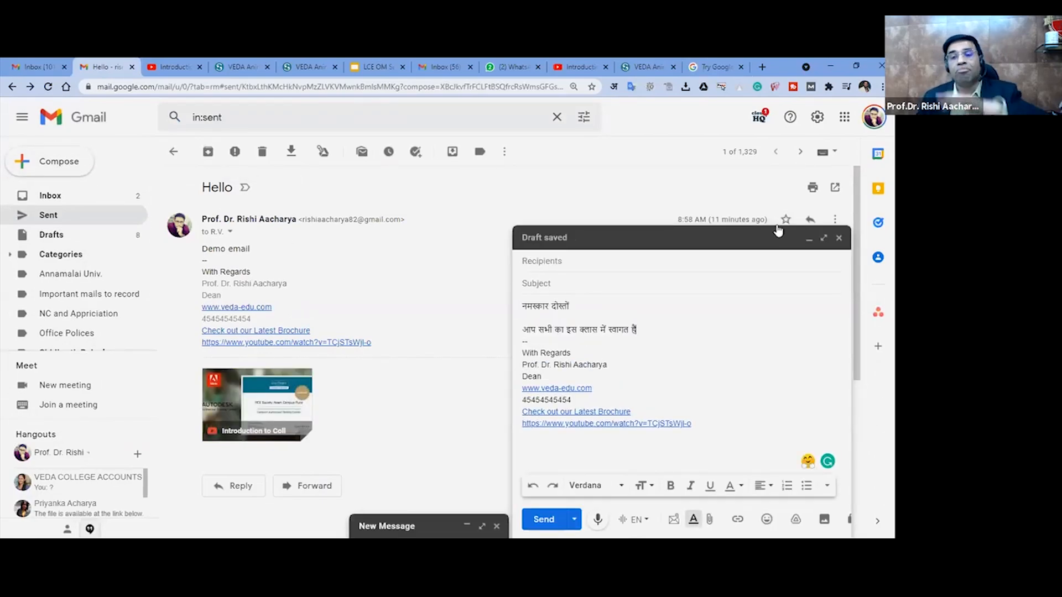
pyautogui.click(839, 240)
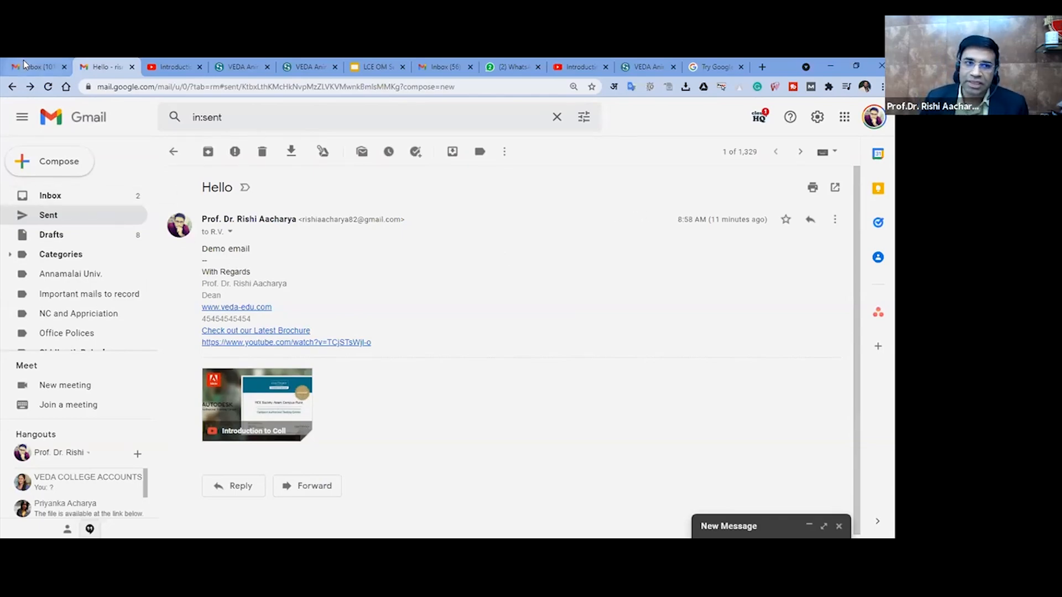
# - Return to the demo Gmail account's inbox and open its full settings at the General section
pyautogui.click(67, 201)
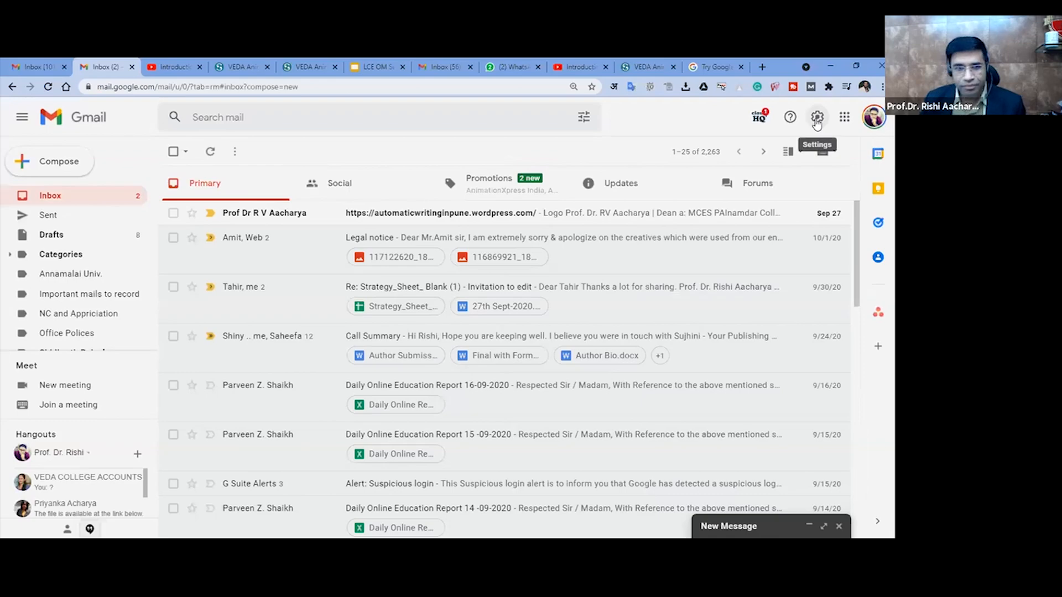
pyautogui.click(46, 62)
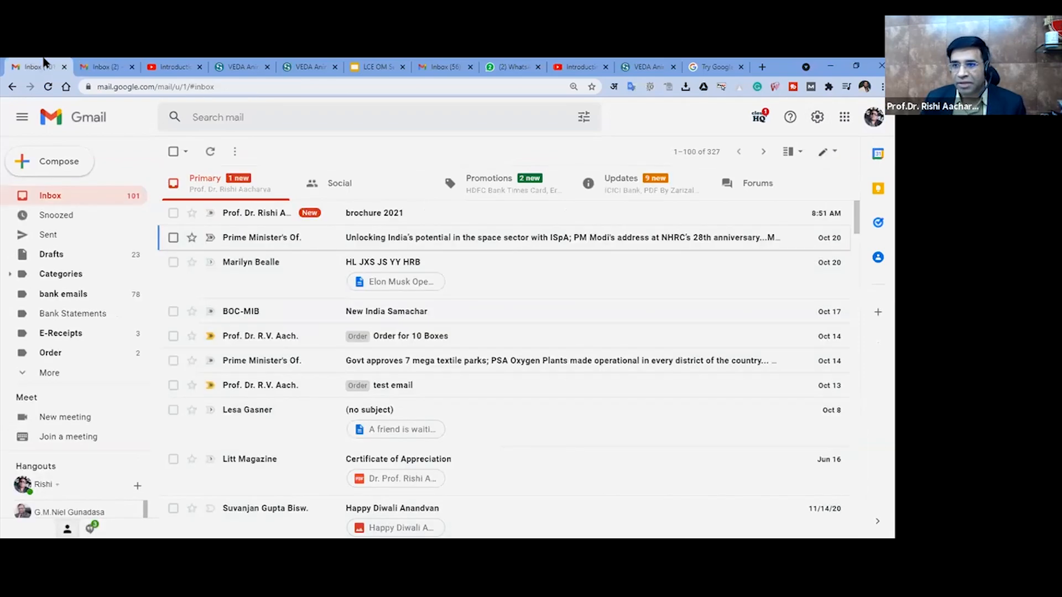
pyautogui.click(109, 62)
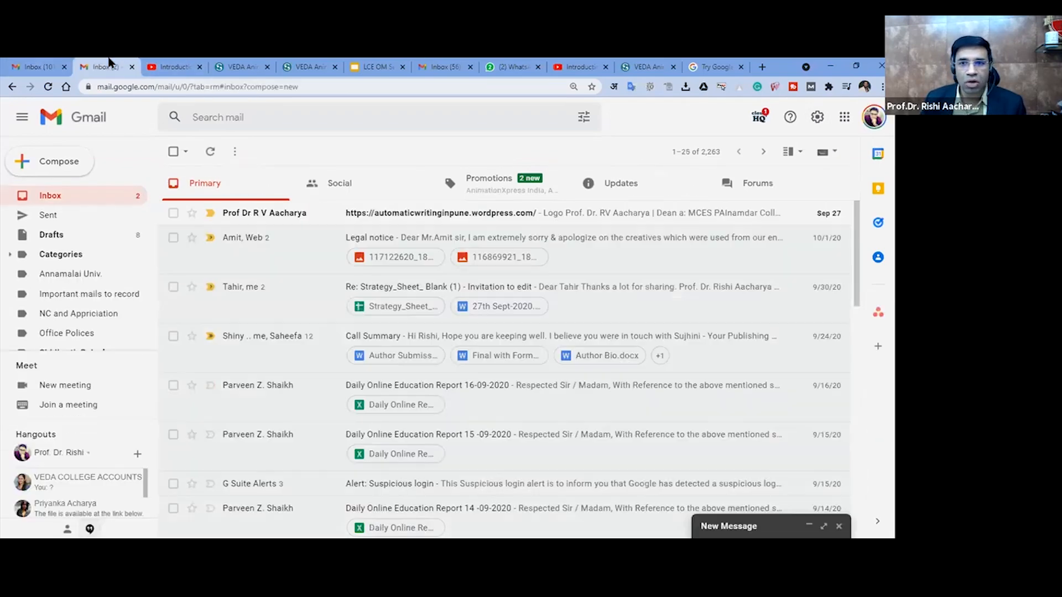
pyautogui.click(433, 62)
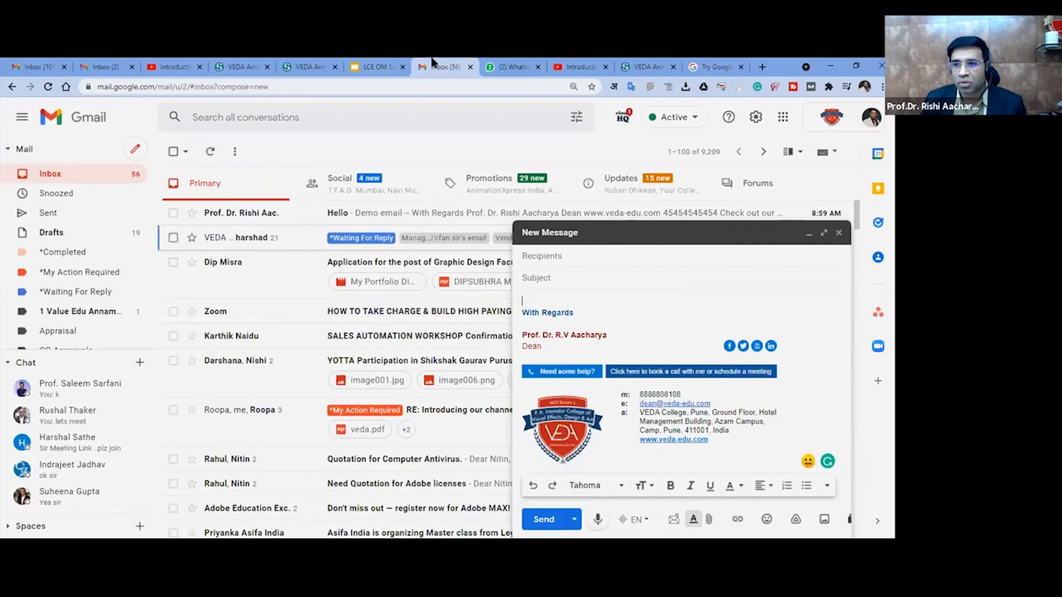
pyautogui.click(120, 62)
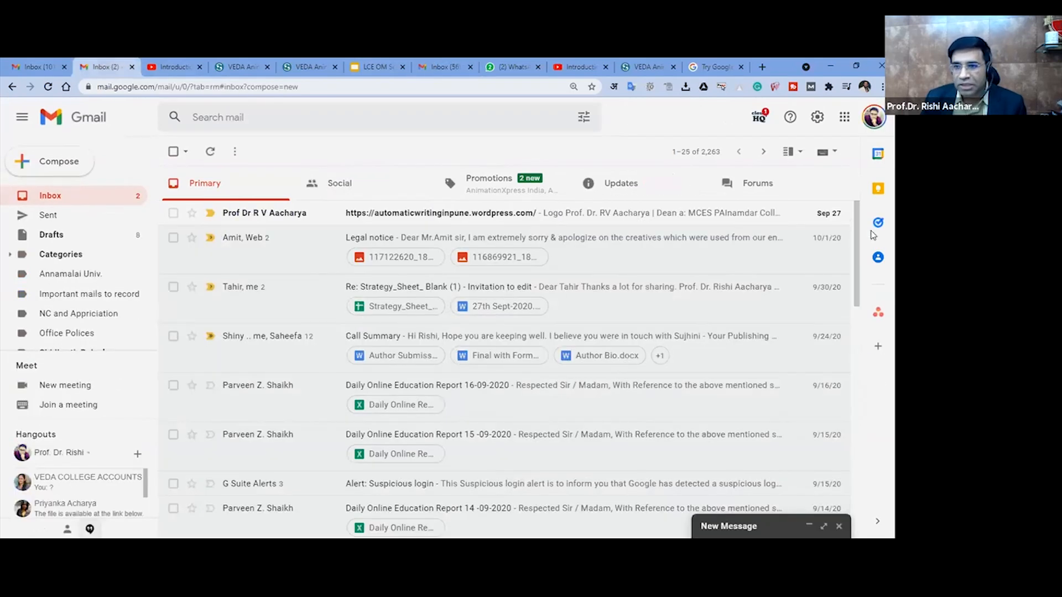
pyautogui.click(816, 118)
pyautogui.click(783, 183)
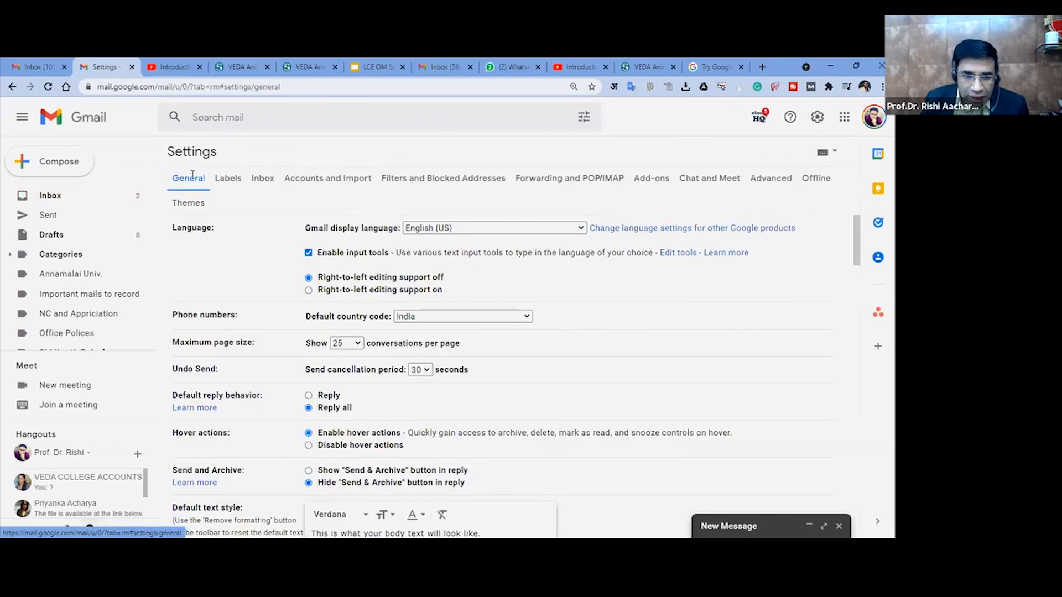
# - Turn input tools off and back on in the language settings, and close the Input Tools dialog without changes
pyautogui.click(308, 253)
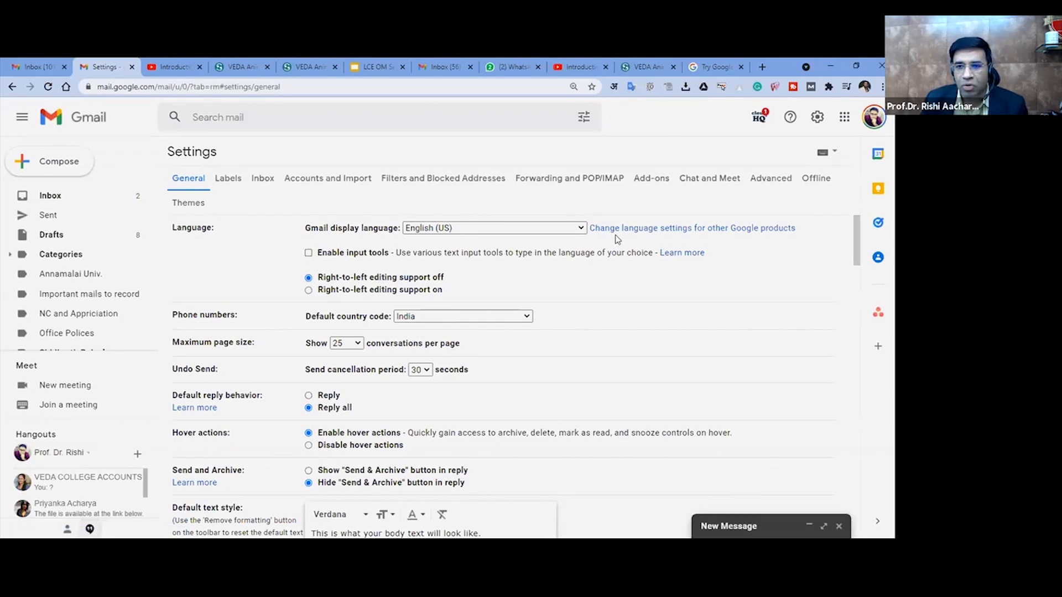
pyautogui.click(308, 253)
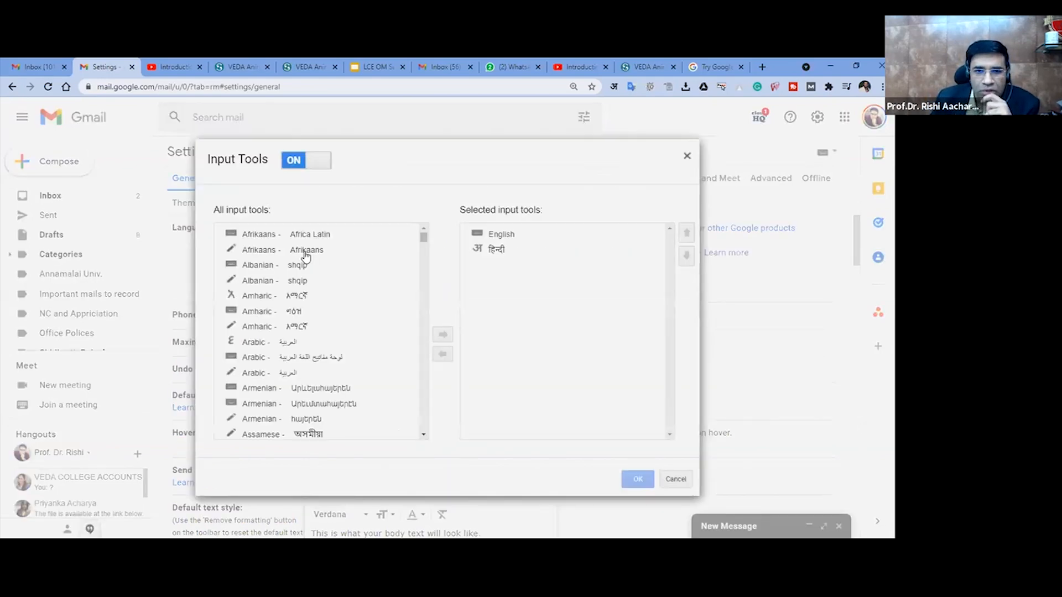
pyautogui.click(687, 157)
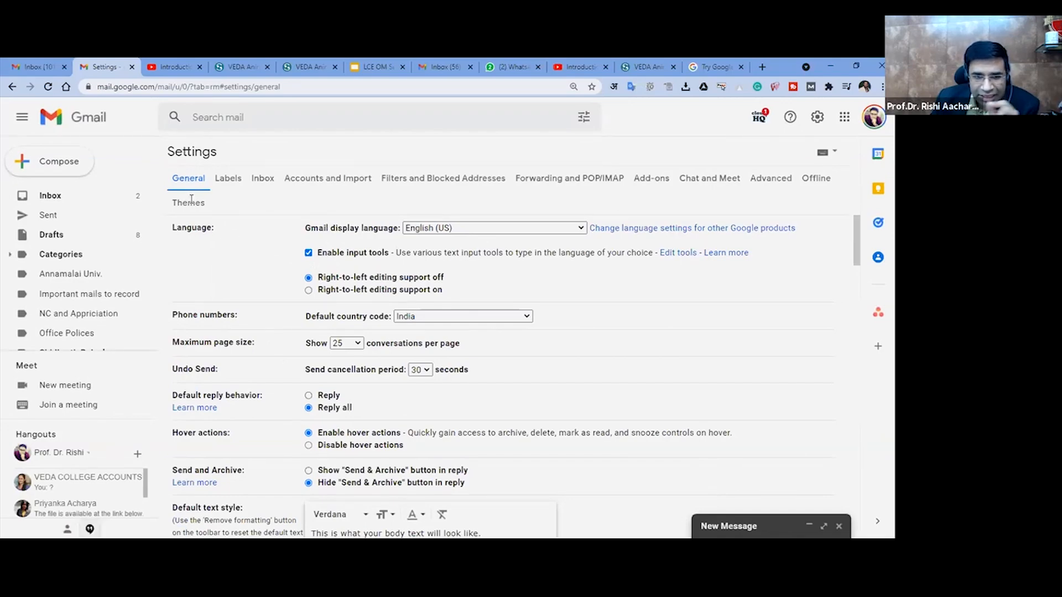
# - Turn input tools off and on again to reopen the Input Tools dialog, and toggle its switch off and back on
pyautogui.click(309, 255)
pyautogui.click(309, 253)
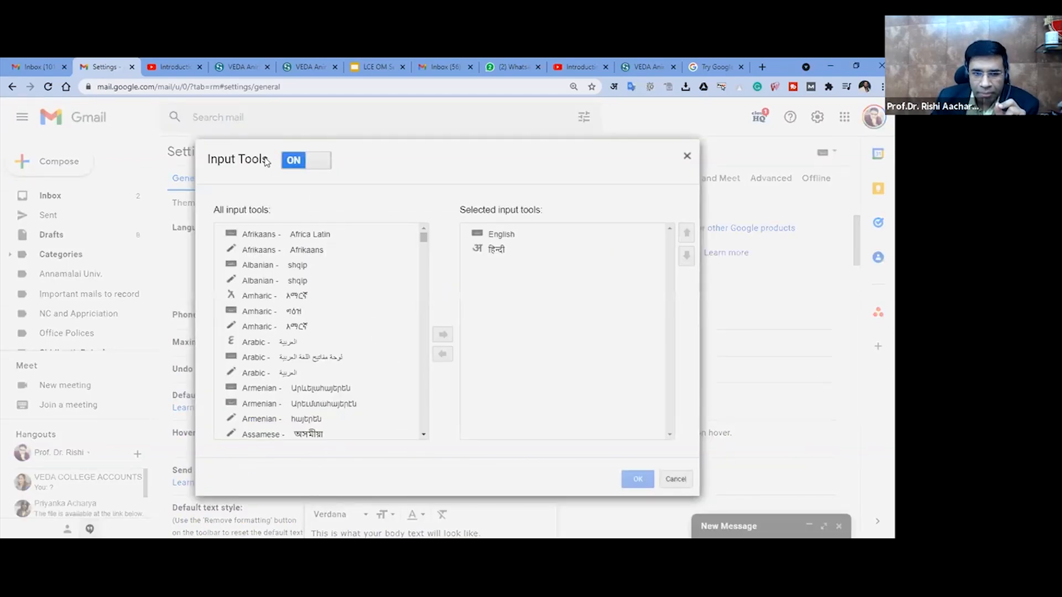
pyautogui.click(302, 164)
pyautogui.click(297, 165)
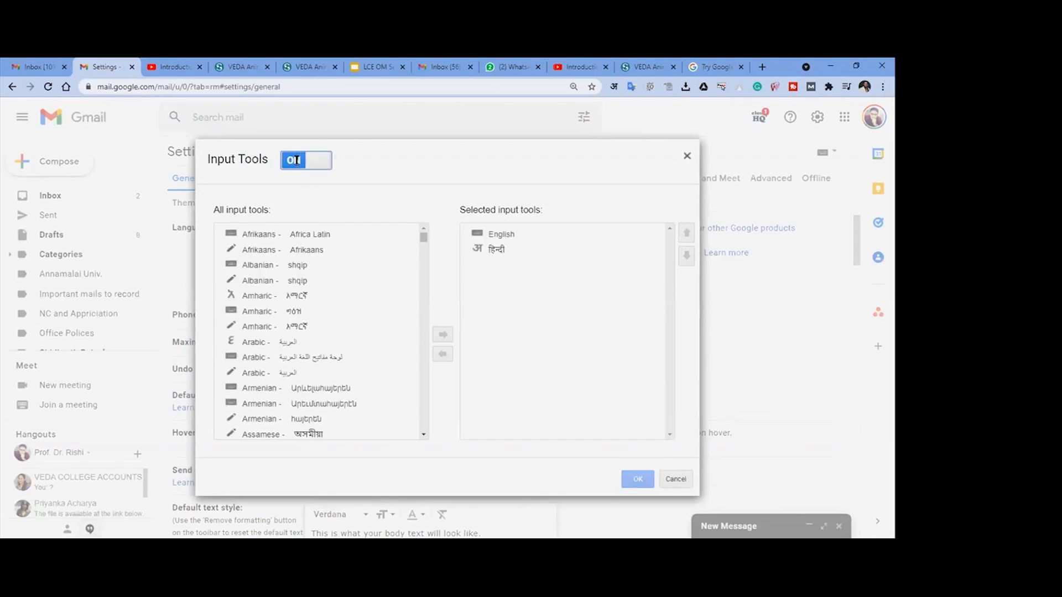
# - Examine the list of all available input tools from Afrikaans down to the Hindi entries
pyautogui.scroll(-2, 332, 324)
pyautogui.scroll(2, 334, 310)
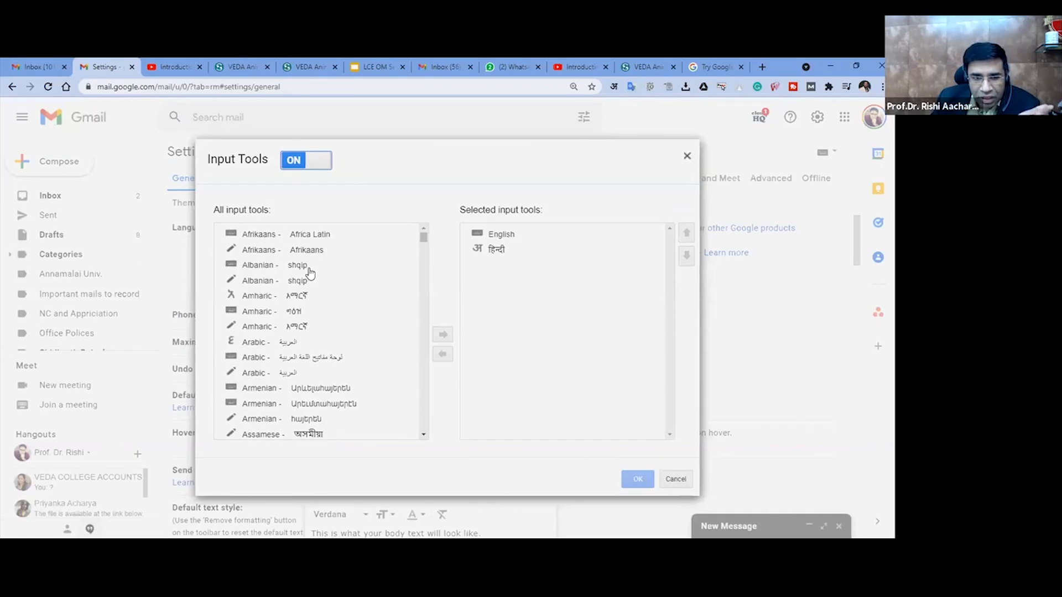
pyautogui.scroll(-2, 316, 310)
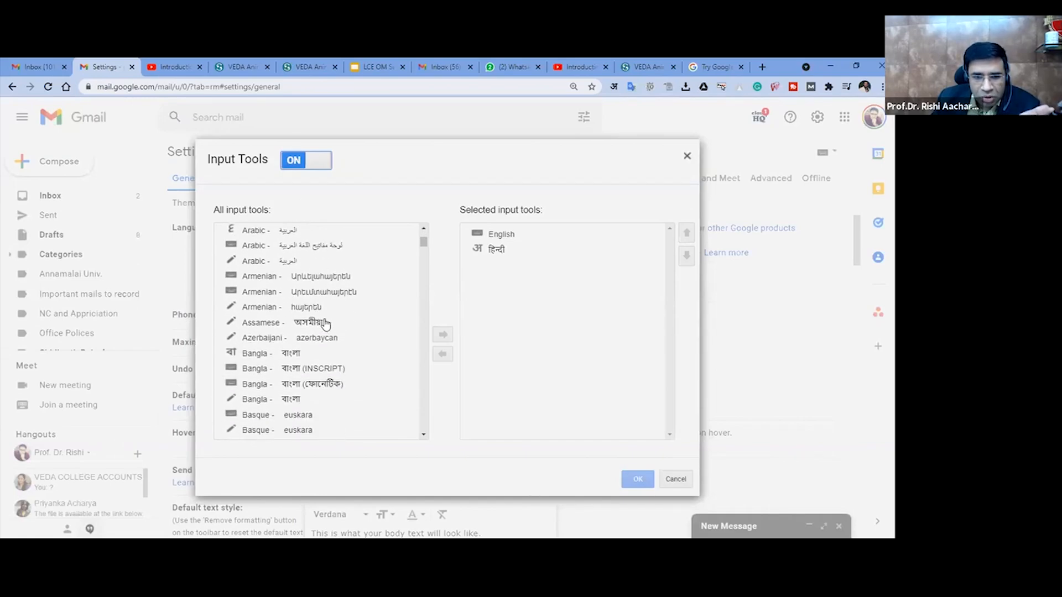
pyautogui.scroll(-2, 331, 310)
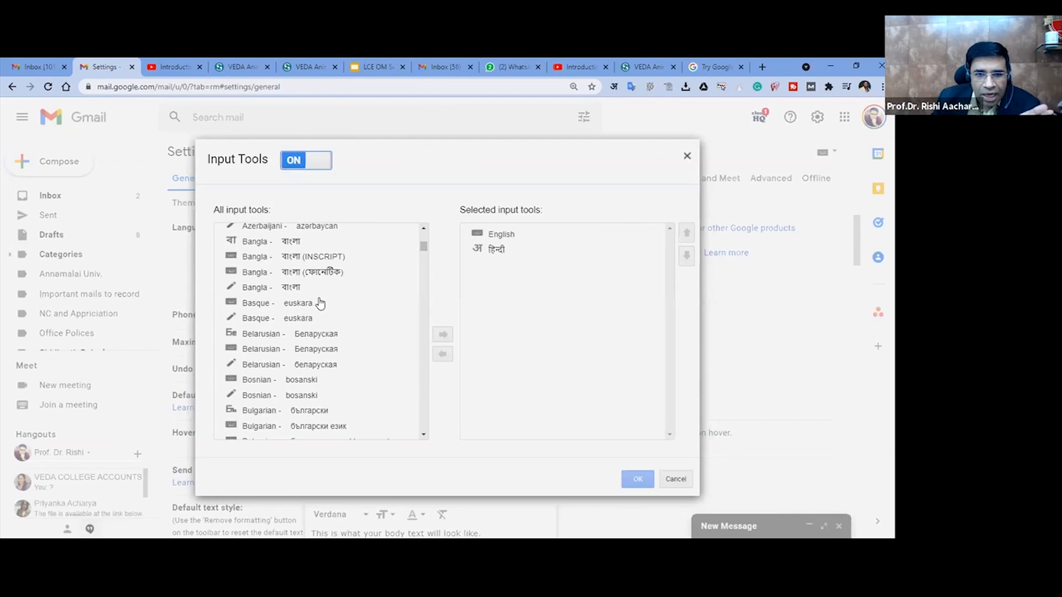
pyautogui.scroll(-2, 320, 307)
pyautogui.scroll(-2, 321, 310)
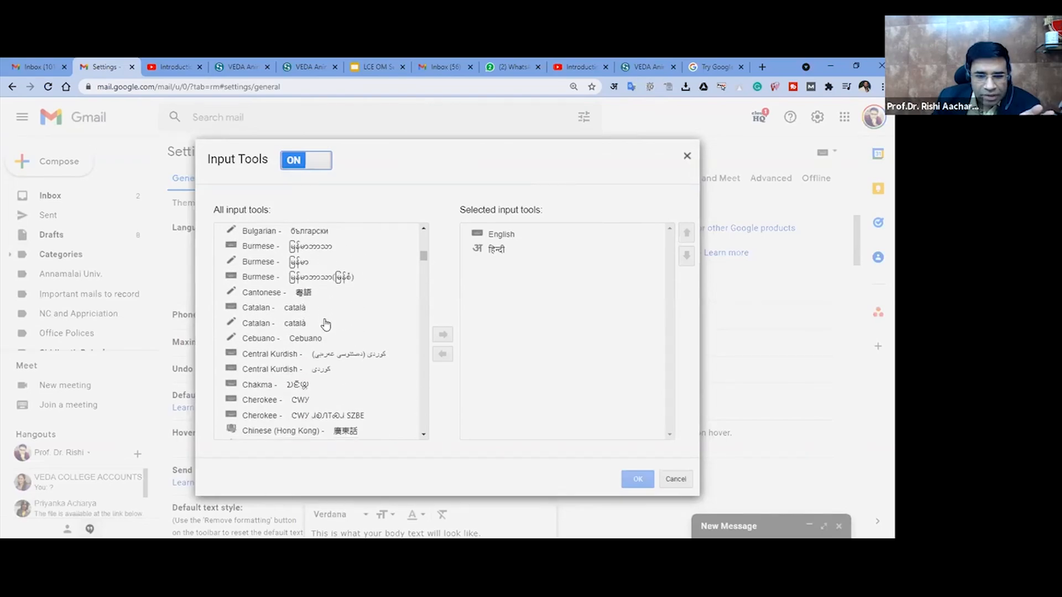
pyautogui.scroll(-4, 324, 324)
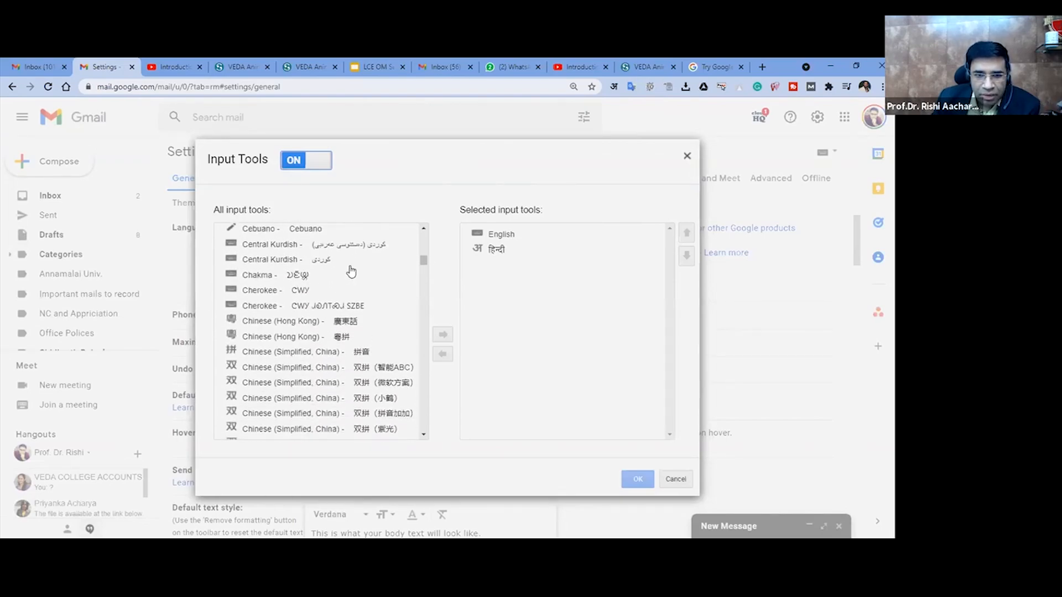
pyautogui.scroll(-10, 343, 299)
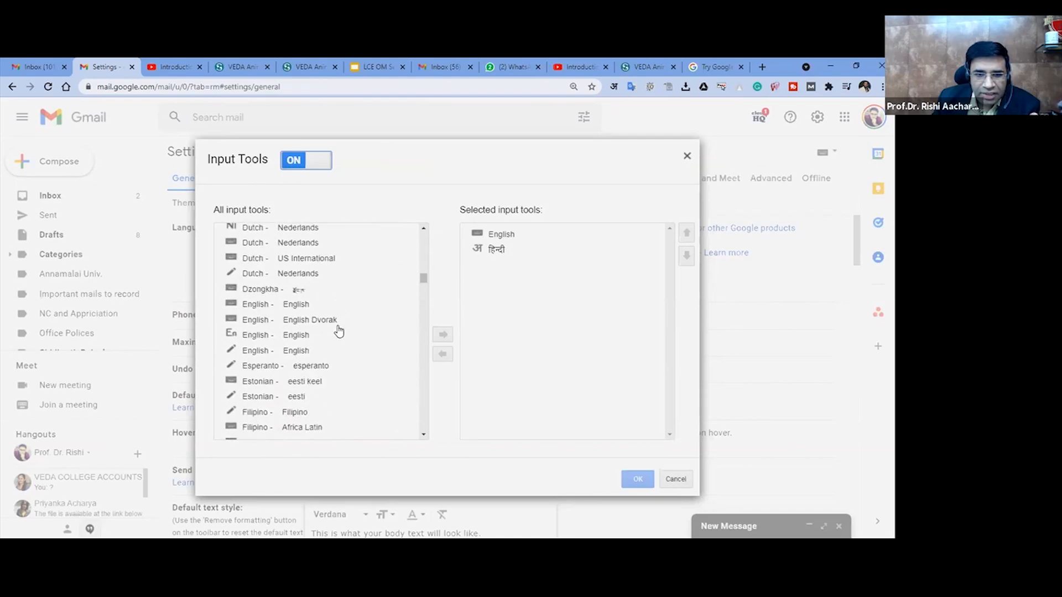
pyautogui.scroll(-5, 339, 334)
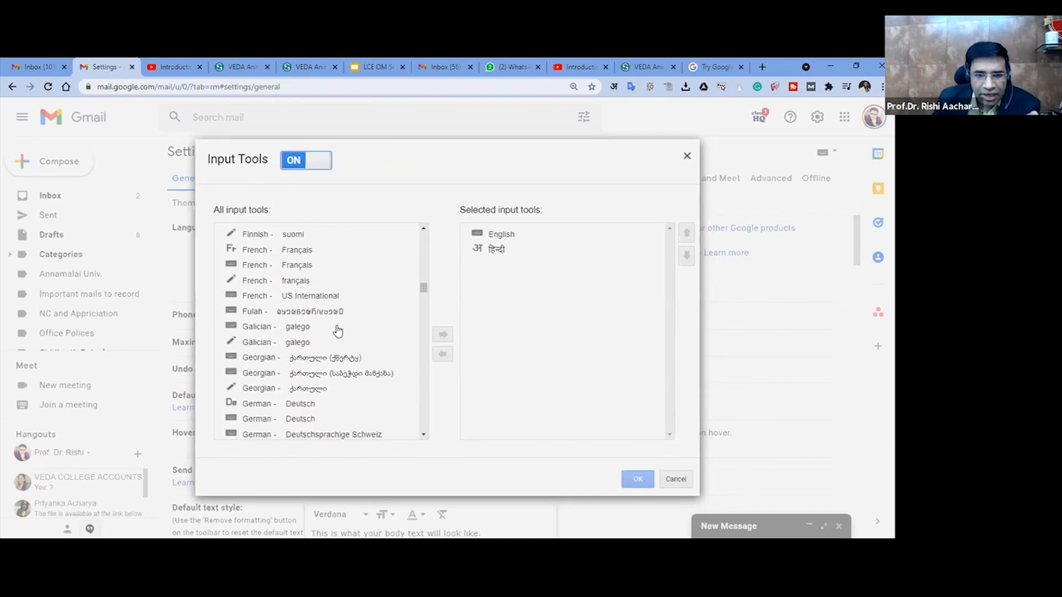
pyautogui.scroll(-7, 337, 331)
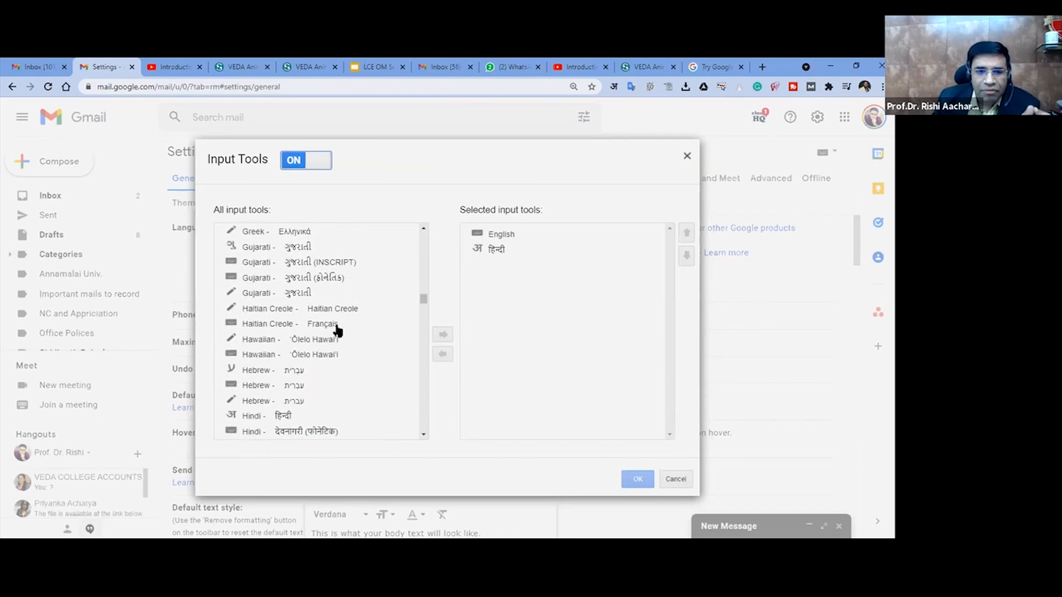
# - Look over the selected Hindi tool and the available Hindi and following language entries, and cancel the Input Tools dialog
pyautogui.click(489, 254)
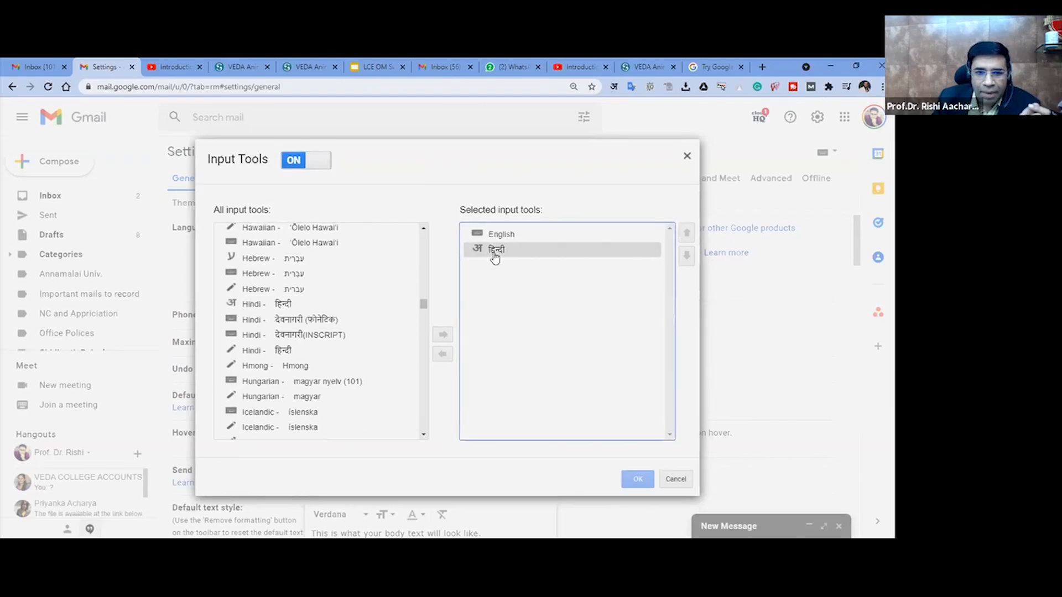
pyautogui.click(279, 305)
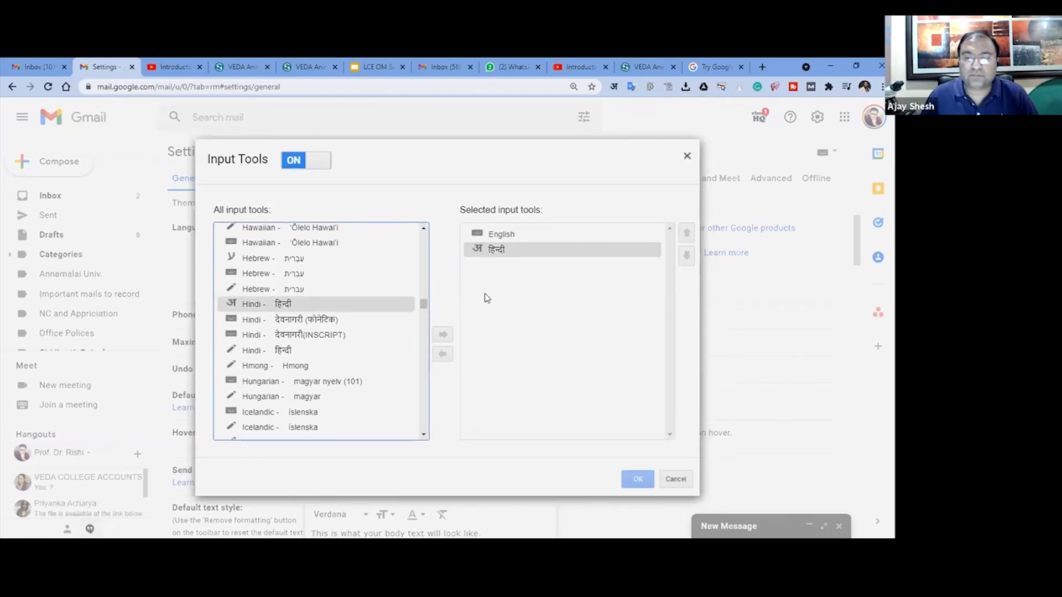
pyautogui.click(287, 319)
pyautogui.click(285, 368)
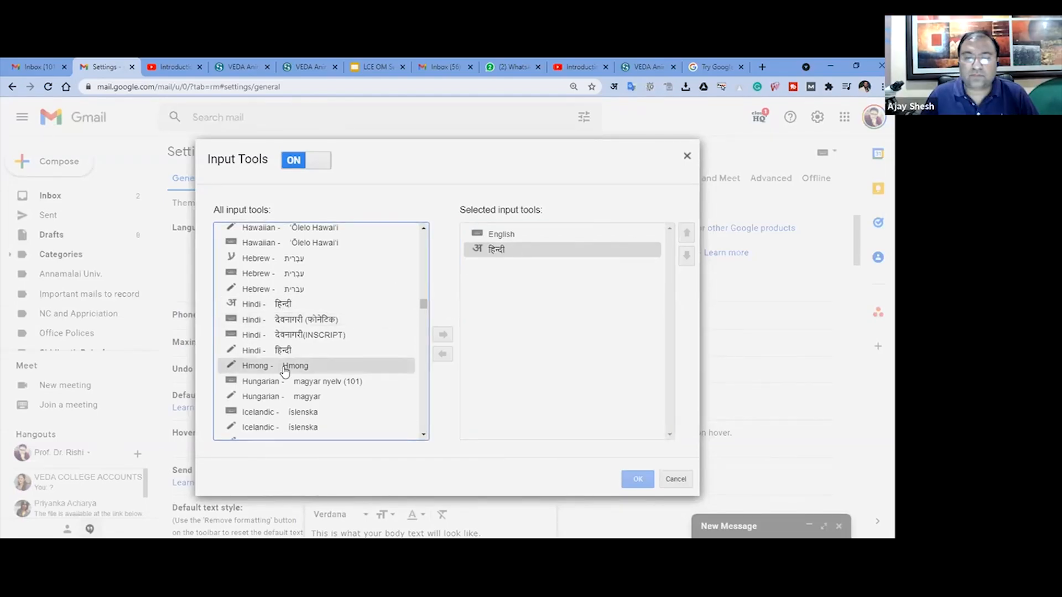
pyautogui.click(312, 161)
pyautogui.click(290, 161)
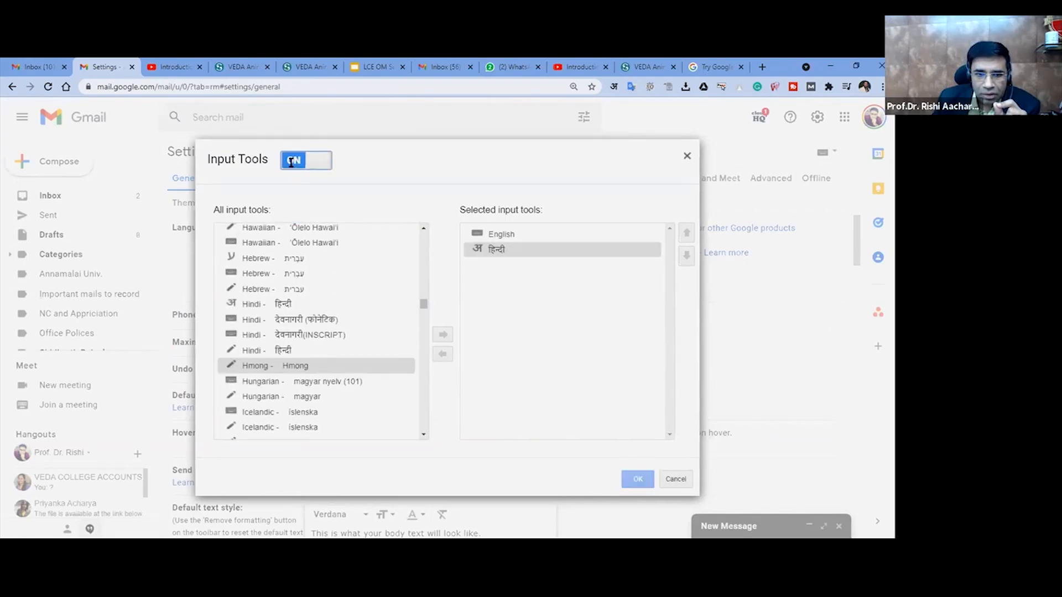
pyautogui.click(299, 320)
pyautogui.scroll(-5, 300, 355)
pyautogui.scroll(-1, 300, 355)
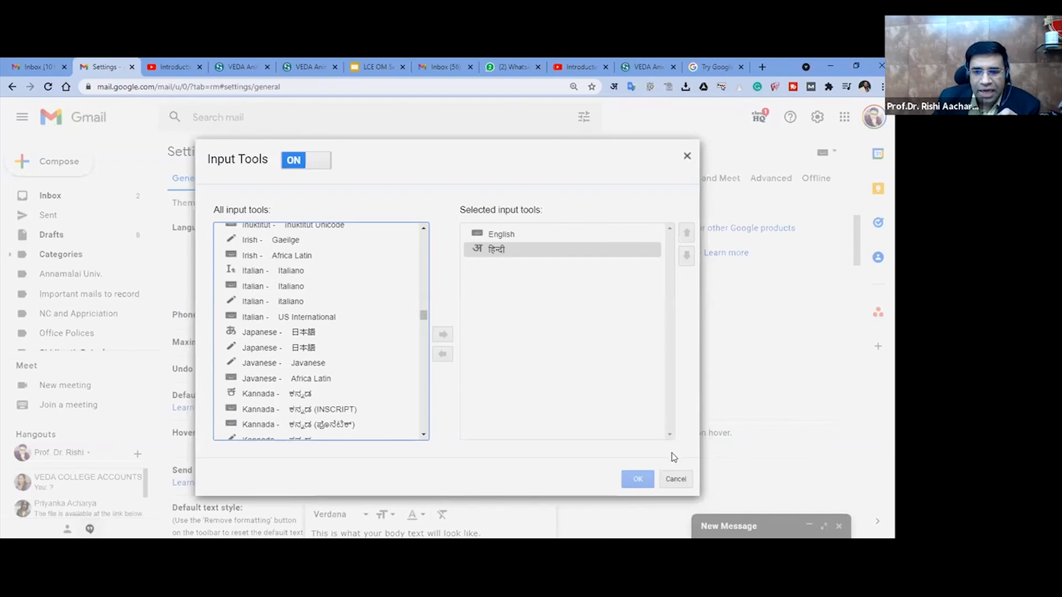
pyautogui.click(675, 479)
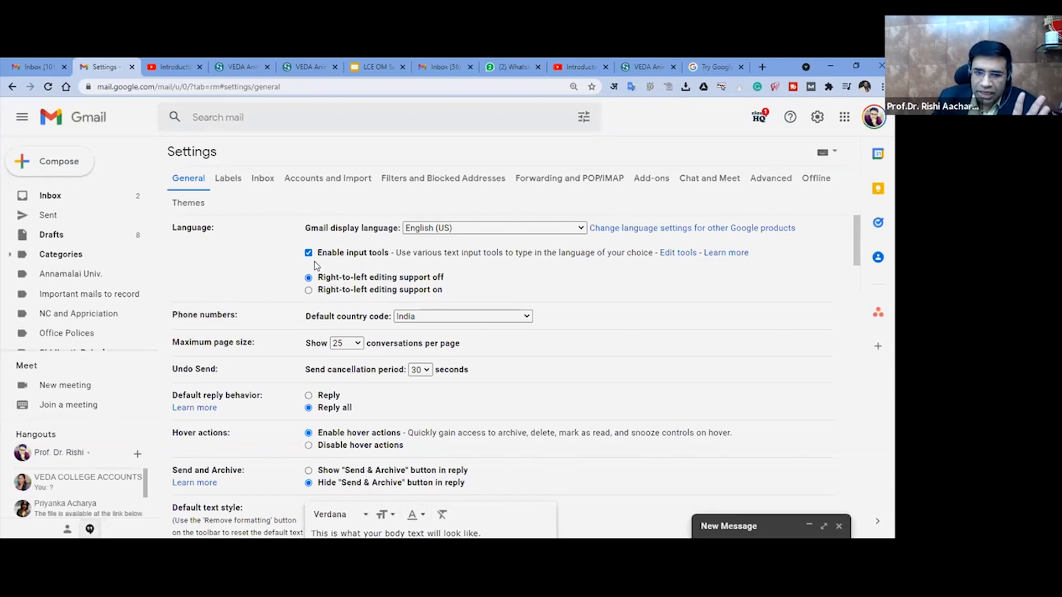
# - Save the General settings with input tools enabled
pyautogui.scroll(-15, 314, 262)
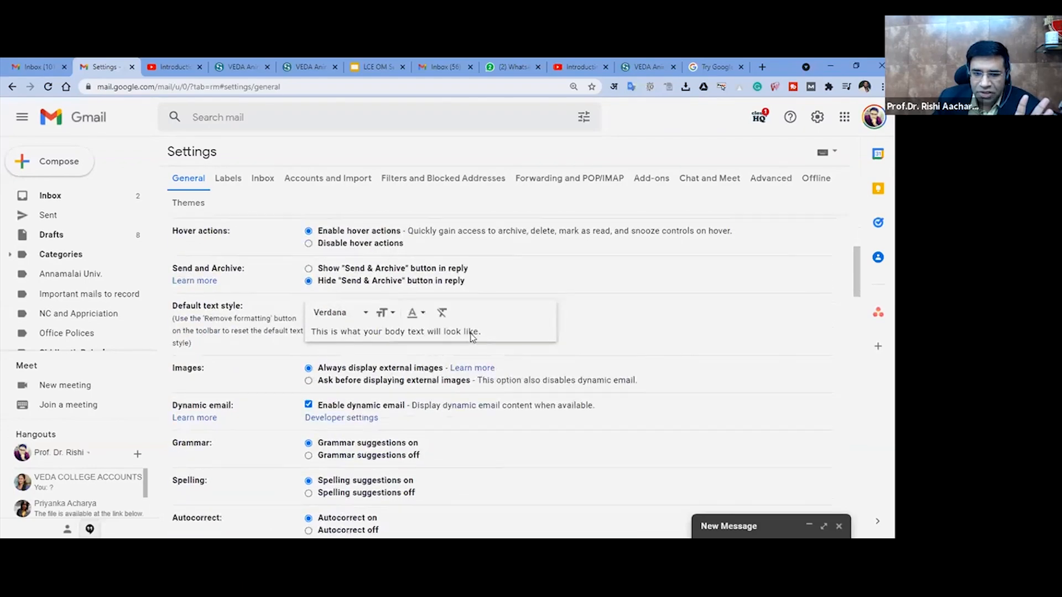
pyautogui.scroll(-20, 488, 369)
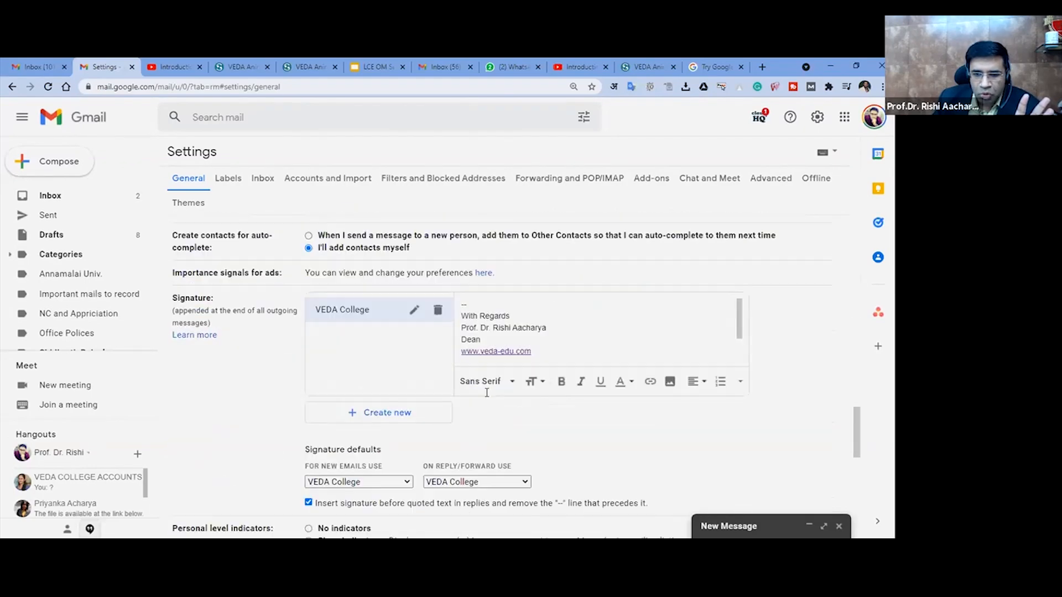
pyautogui.scroll(-3, 499, 475)
pyautogui.click(499, 474)
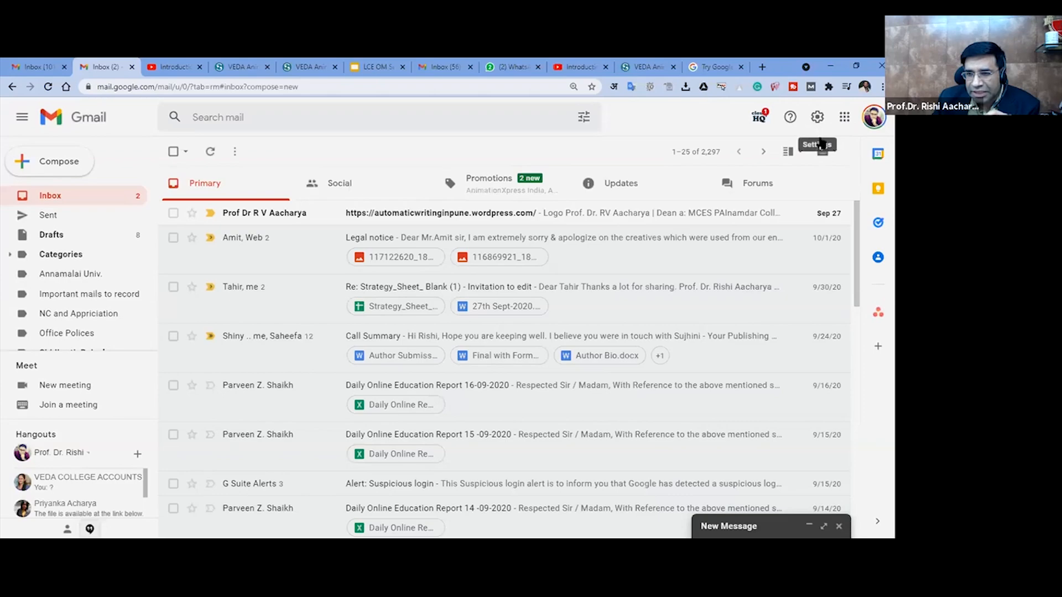
# - Switch the mailbox's input tool to हिन्दी and start a new message
pyautogui.click(836, 154)
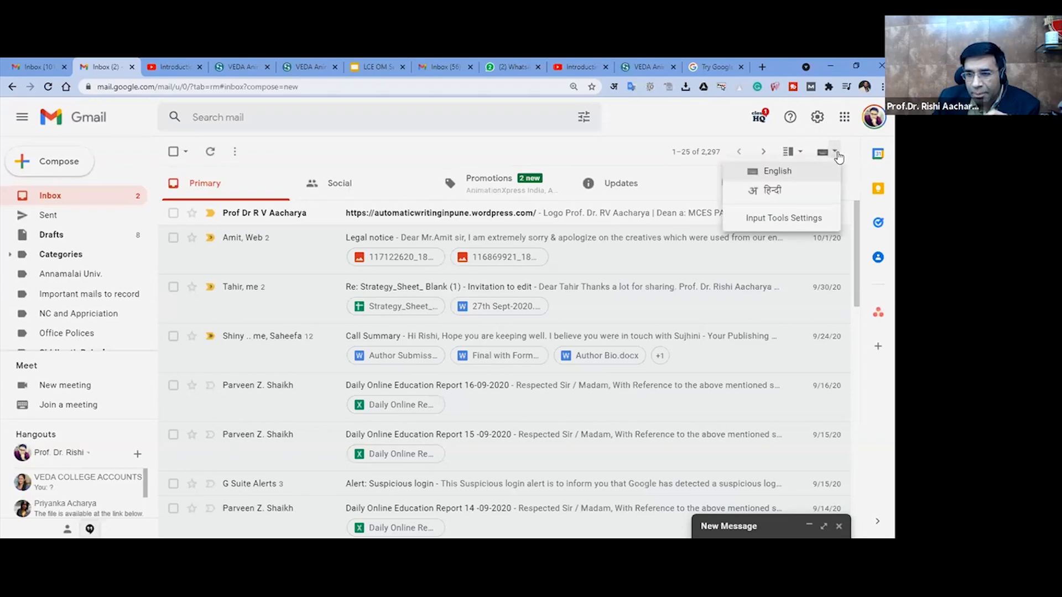
pyautogui.click(780, 196)
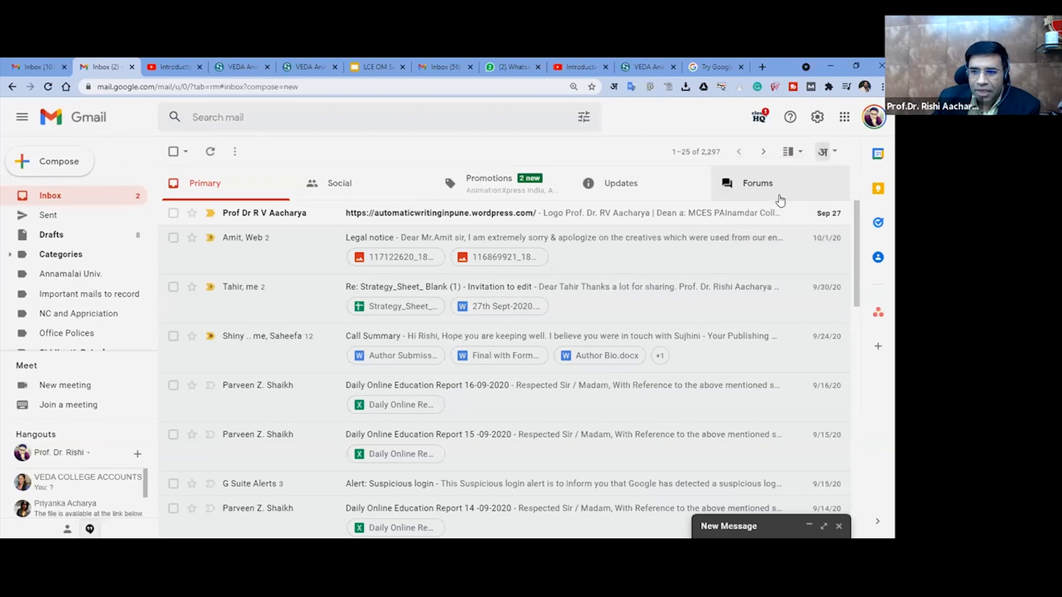
pyautogui.click(83, 173)
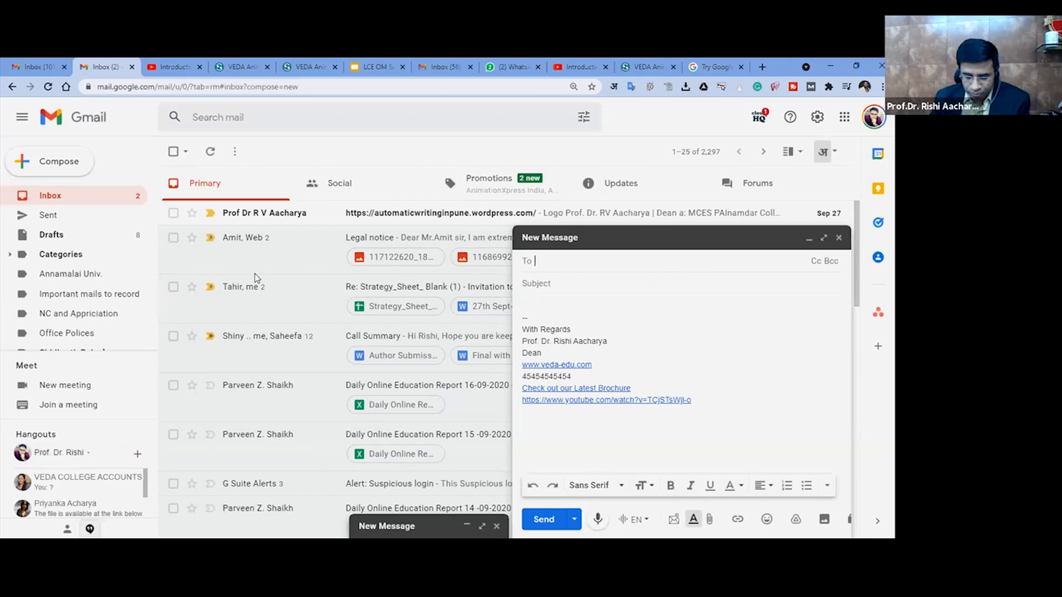
# - Address the new message to the suggested dean contact, keeping the recipient search text "dea" in Latin letters
pyautogui.write('de')
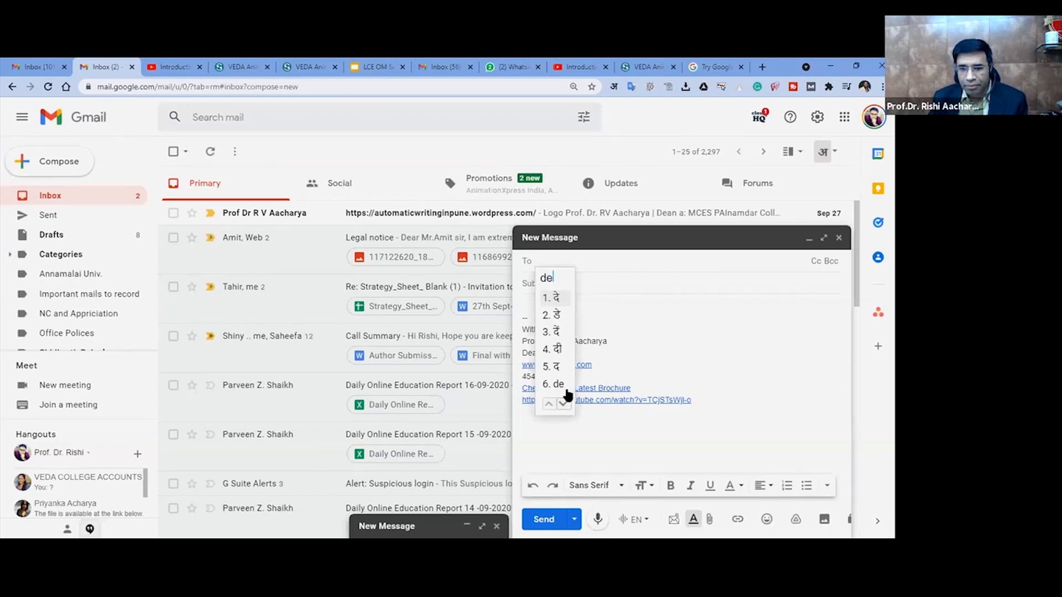
pyautogui.write('an')
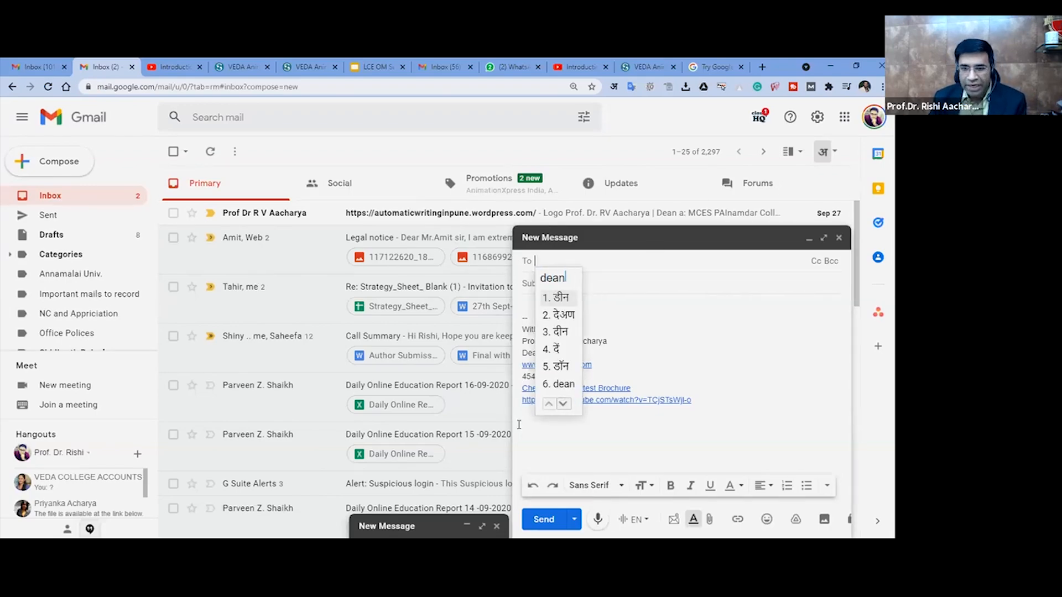
pyautogui.click(559, 385)
pyautogui.click(577, 294)
# - Enter the Hindi subject "मेरा ईमेल" by phonetic typing
pyautogui.click(563, 283)
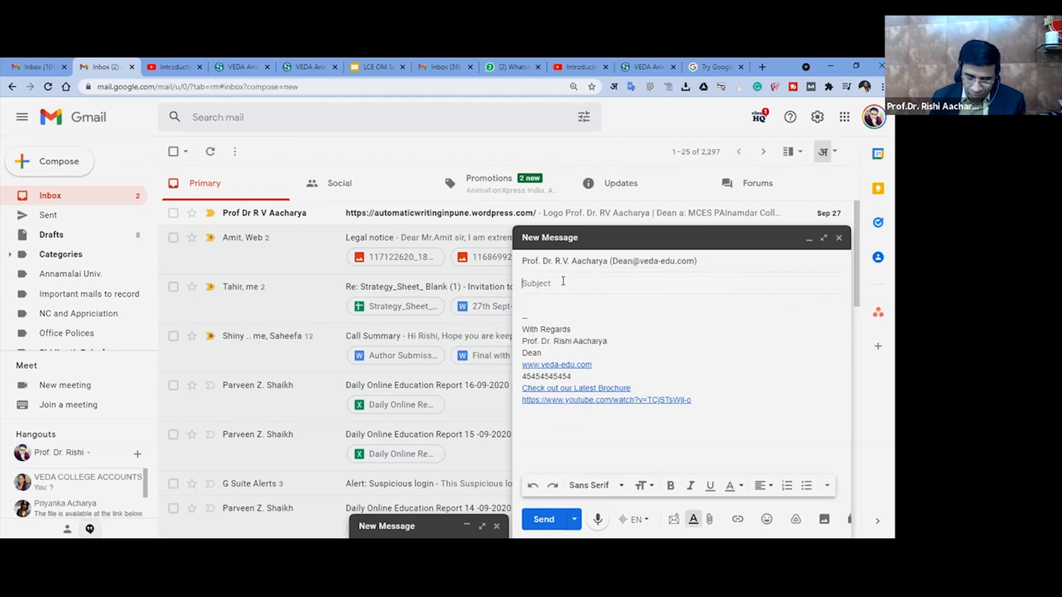
pyautogui.write('mera')
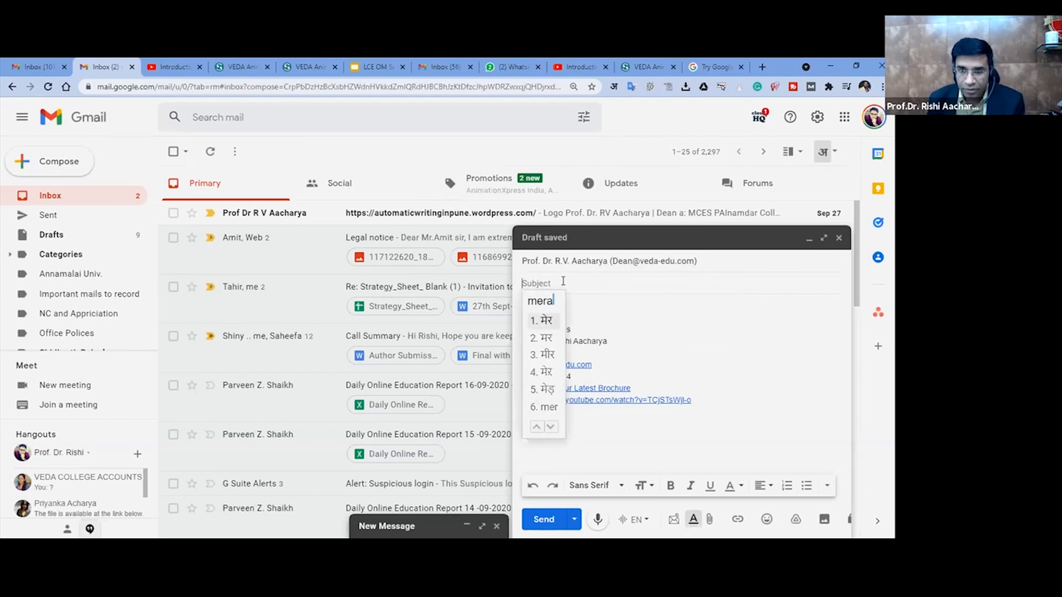
pyautogui.press('space')
pyautogui.write('email')
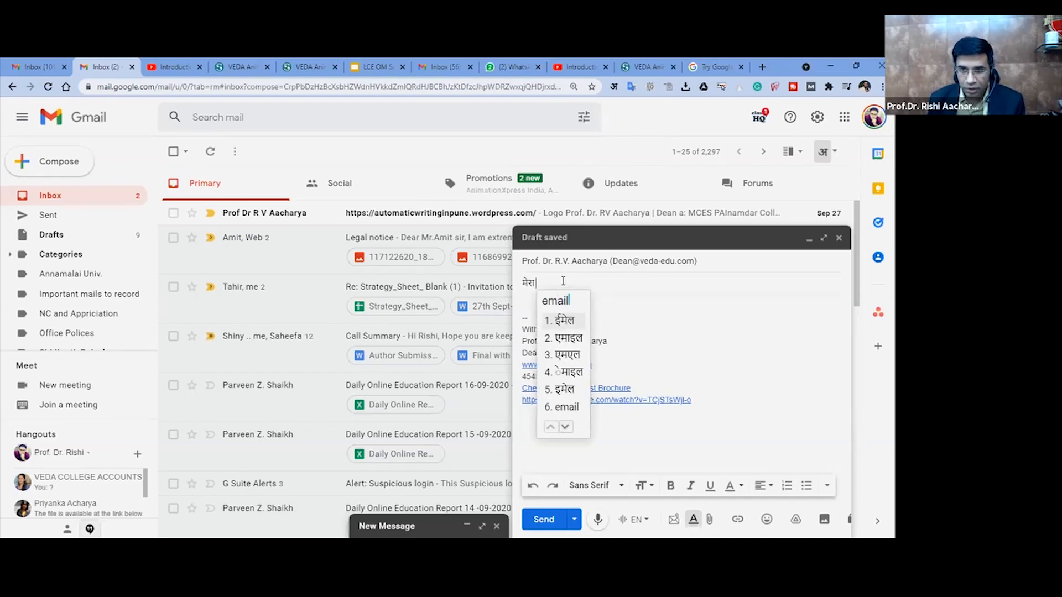
pyautogui.click(563, 321)
# - Write the salutation "सम्माननीय सर" in the message body above the signature
pyautogui.click(547, 308)
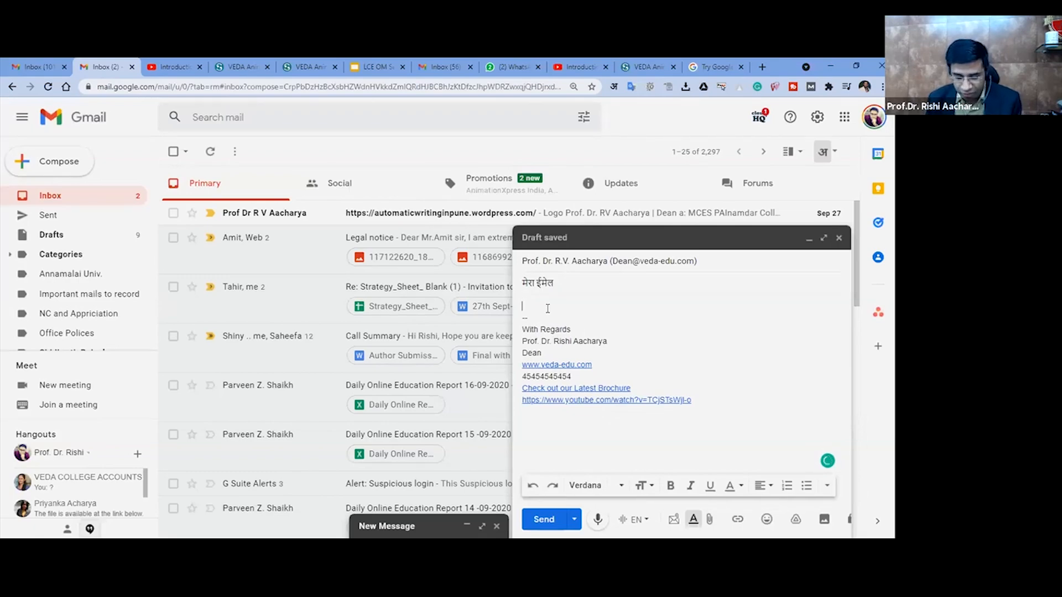
pyautogui.write('sama')
pyautogui.write('man')
pyautogui.press('BackSpace')
pyautogui.press('BackSpace')
pyautogui.press('BackSpace')
pyautogui.press('BackSpace')
pyautogui.write('manniy')
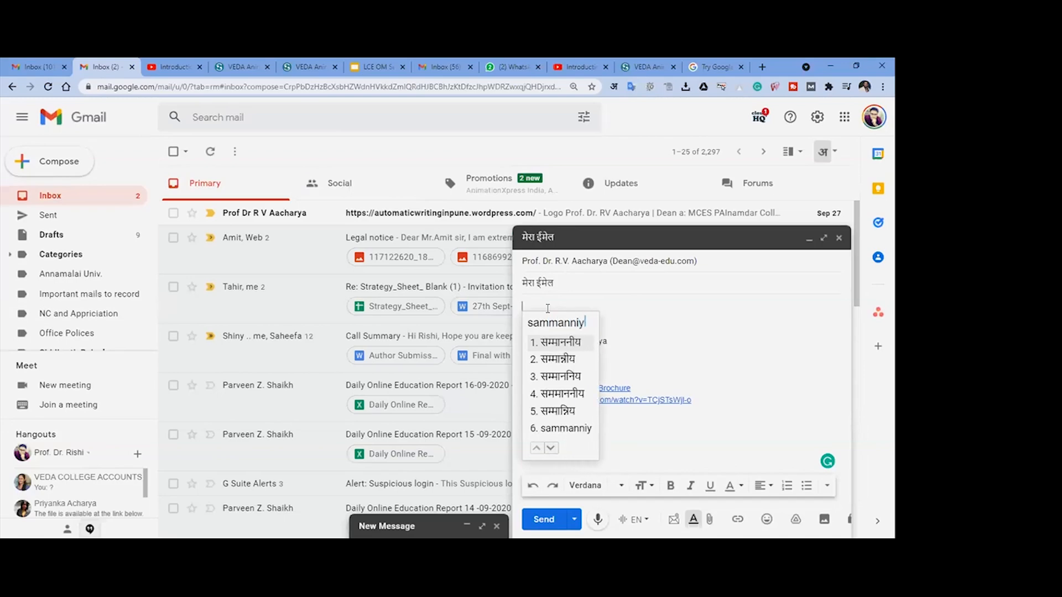
pyautogui.write(' sar')
# - Write the Hindi body line "आपका ईमेल मिला पढ़कर बहुत प्रसन्नता हुई" below the salutation by phonetic typing, leaving blank space before the signature
pyautogui.press('Return')
pyautogui.press('Return')
pyautogui.write('apka imel m')
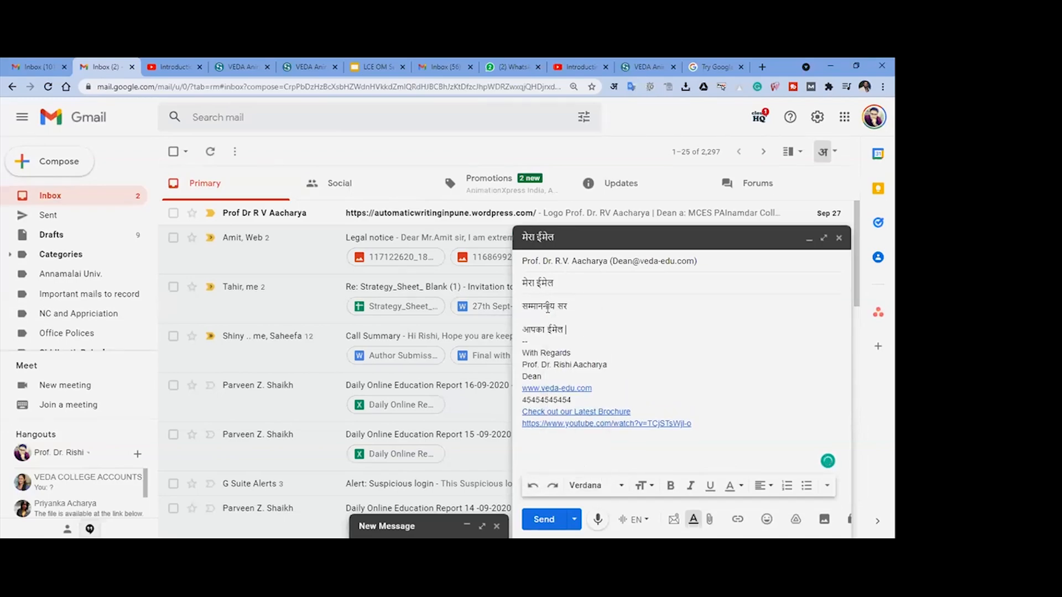
pyautogui.write('ila padhkar ')
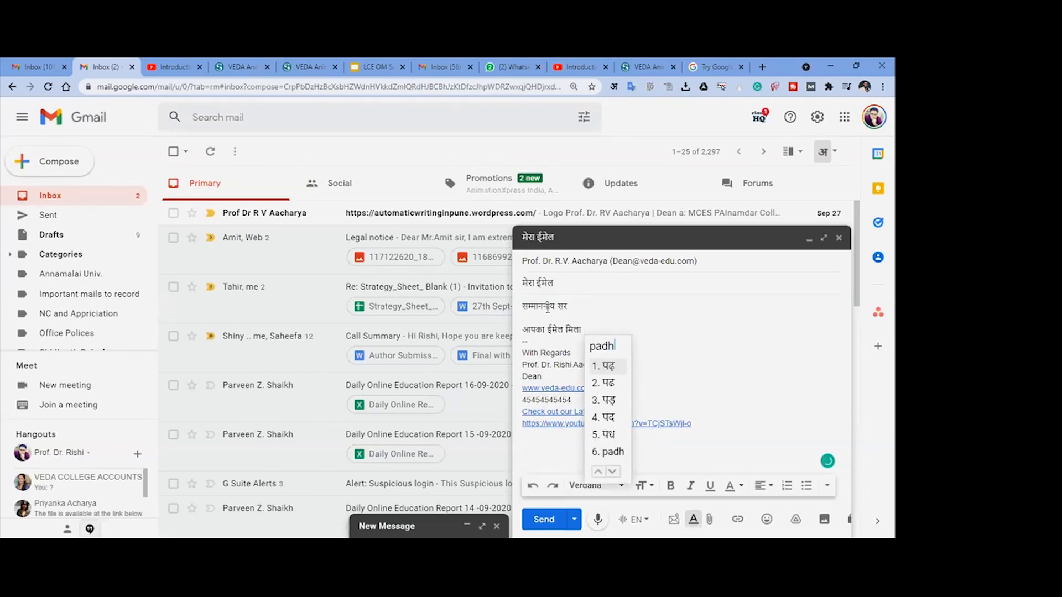
pyautogui.write('bahut ')
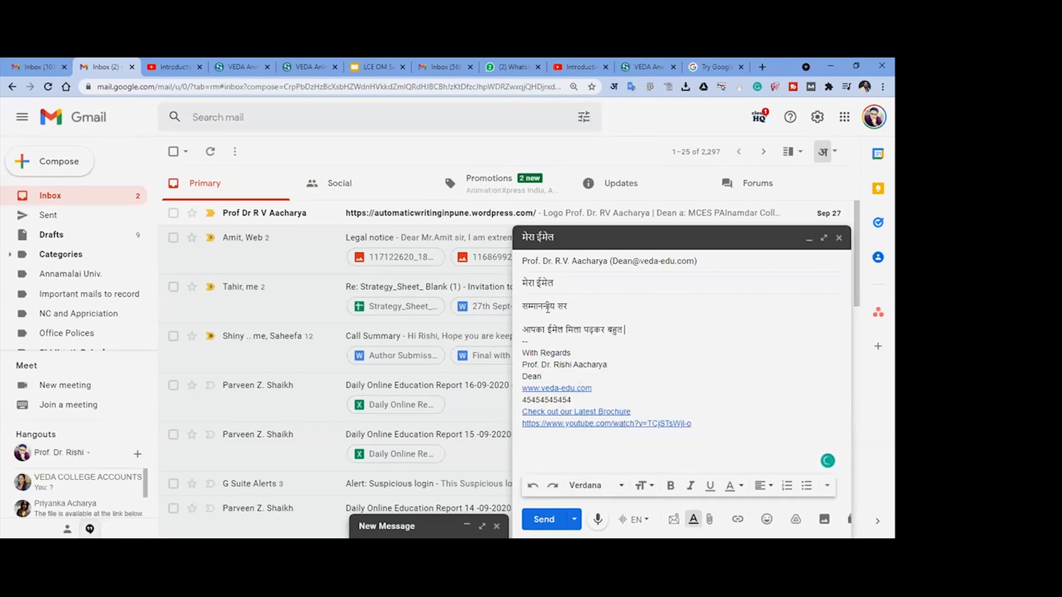
pyautogui.write('prasannata')
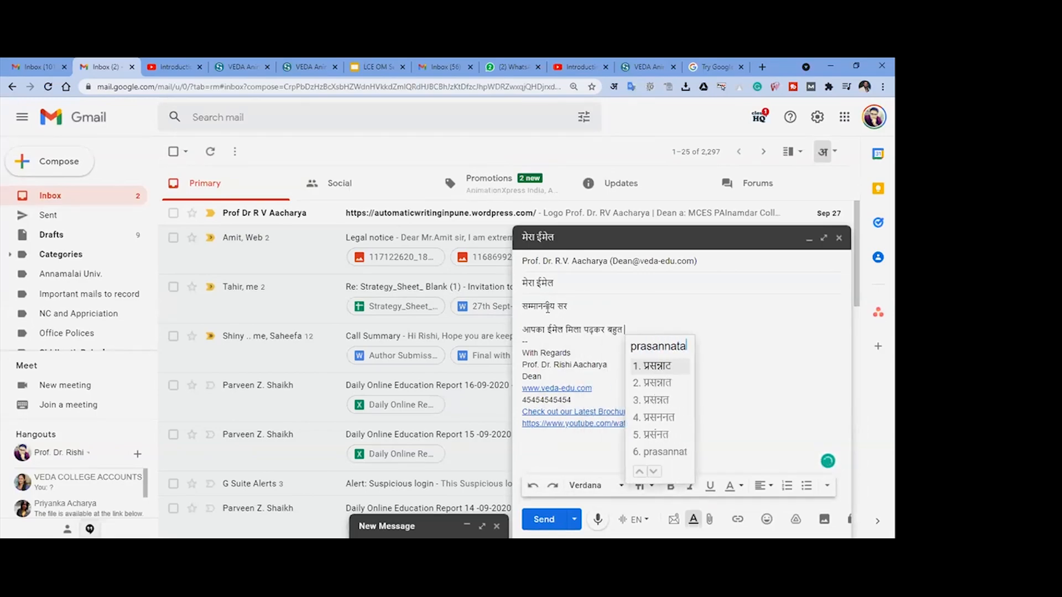
pyautogui.write(' hu ')
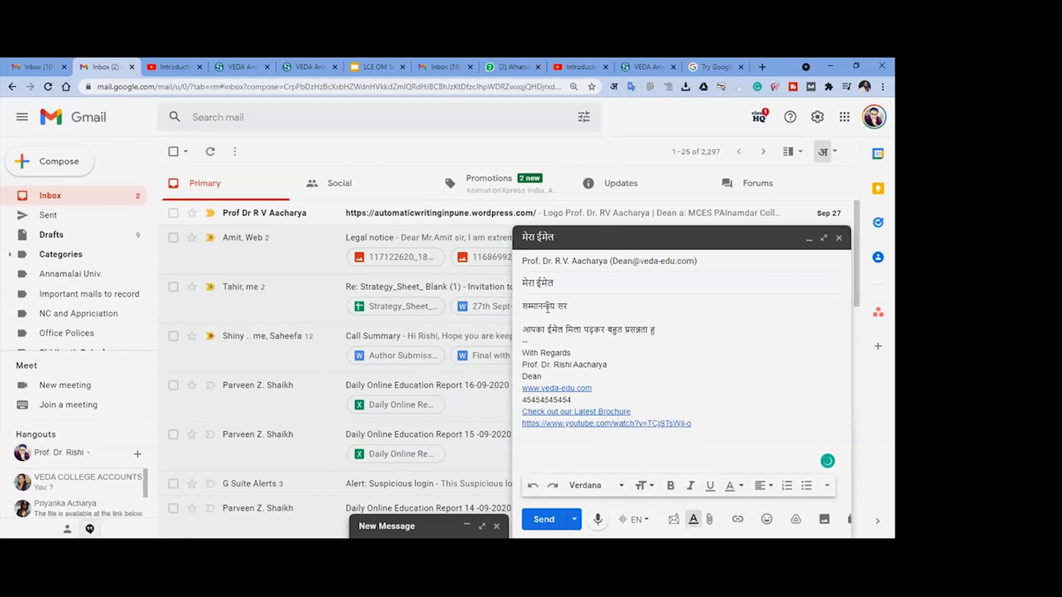
pyautogui.write('huyi hui')
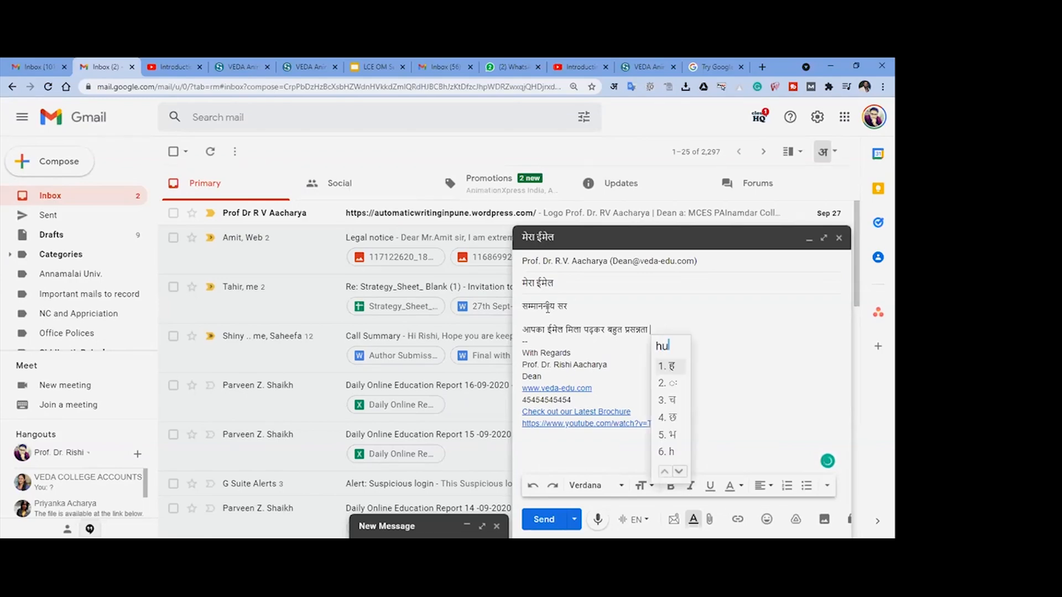
pyautogui.press('Return')
pyautogui.press('Return')
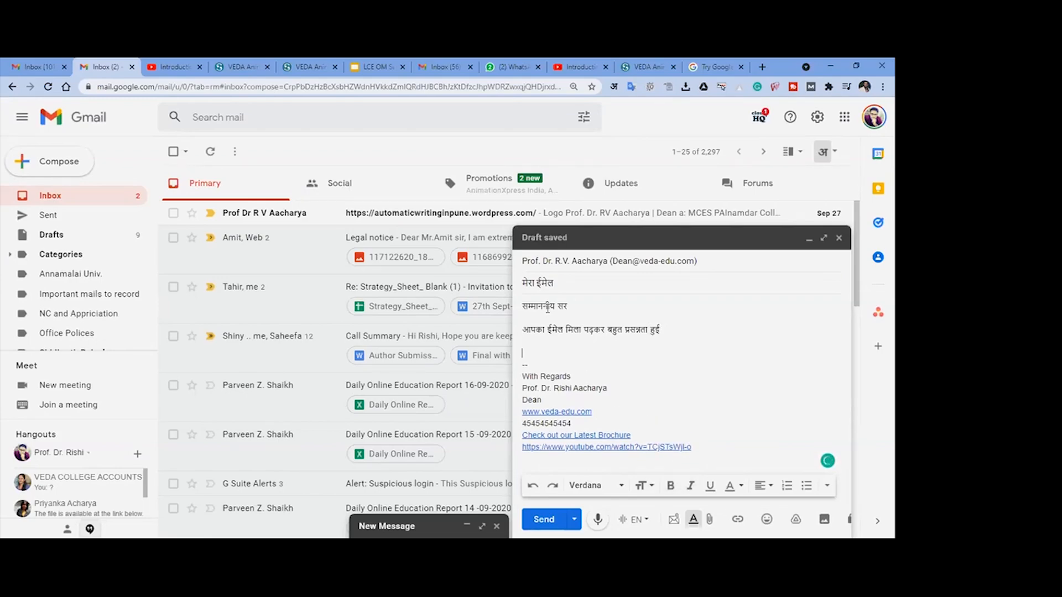
# - Send the Hindi message and open its copy among the sent mails to check the salutation and body text
pyautogui.click(545, 522)
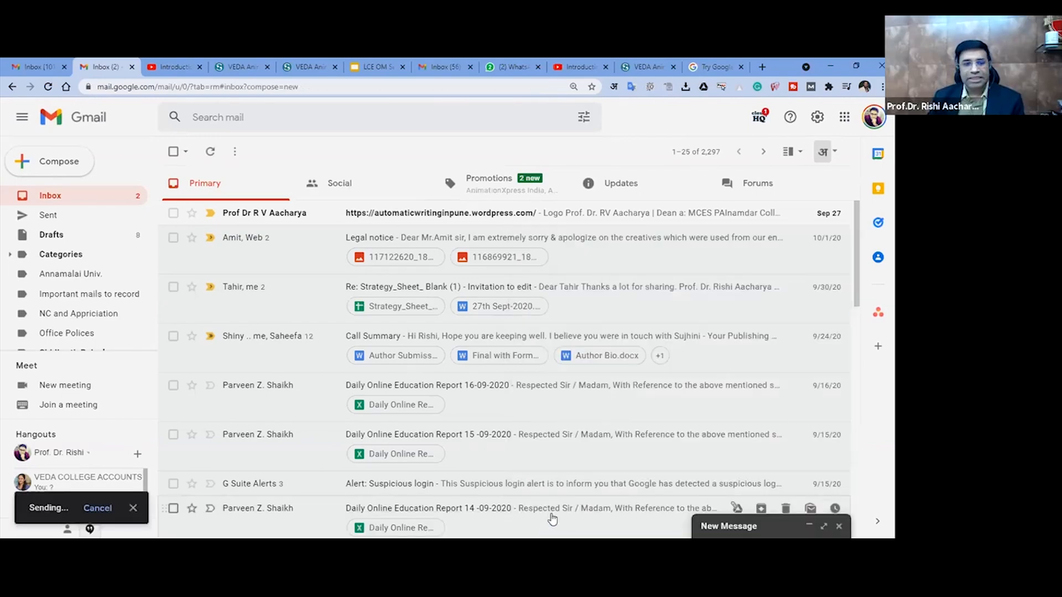
pyautogui.click(48, 214)
pyautogui.click(294, 185)
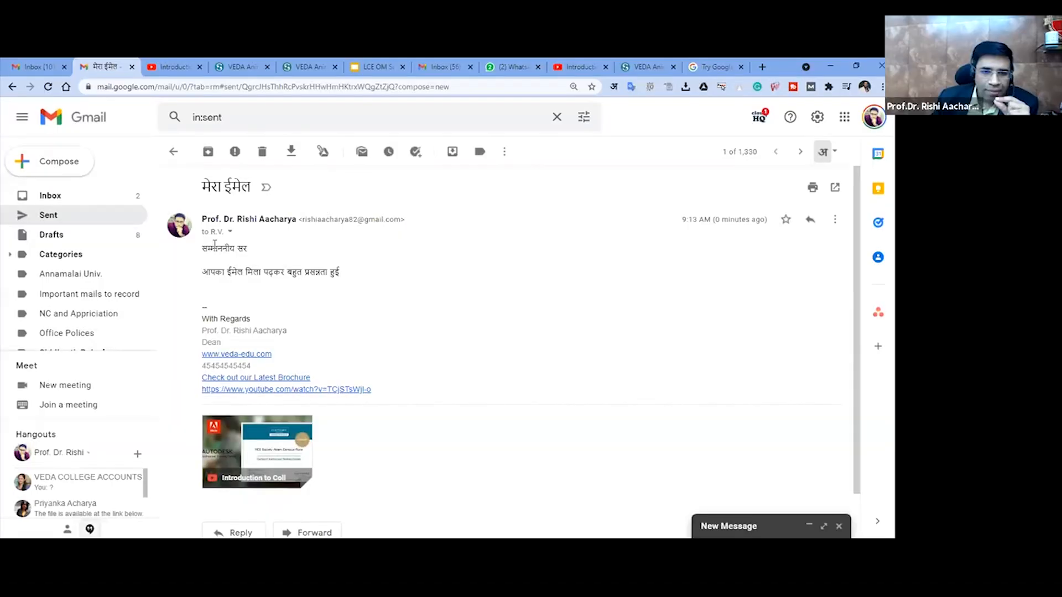
pyautogui.moveTo(220, 248); pyautogui.dragTo(278, 265)
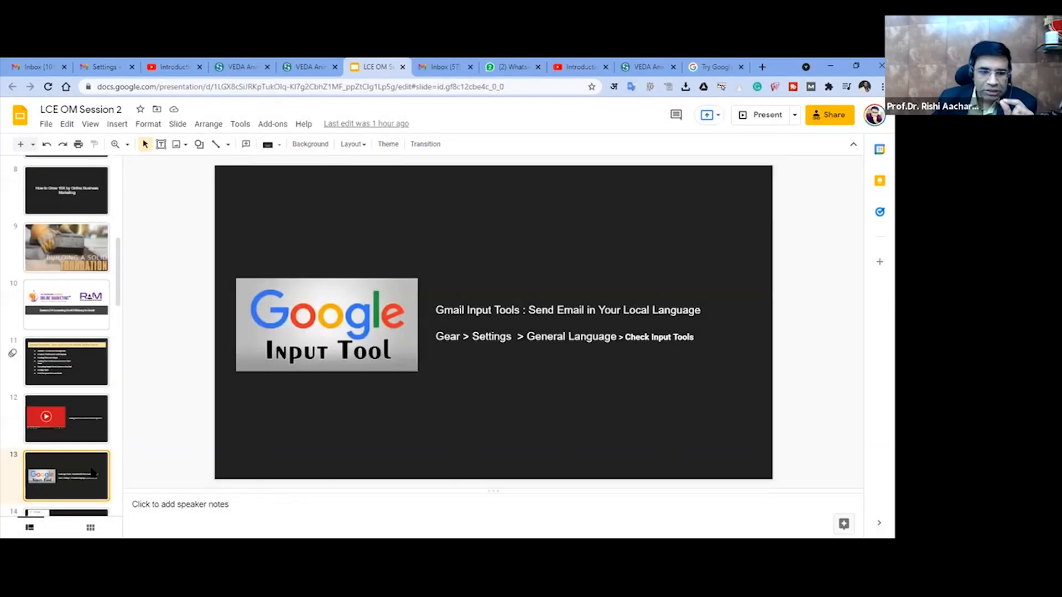
# - Switch to the "LCE OM Session 2" presentation in Google Slides and display slide 14, "Creating Gmail Filters"
pyautogui.scroll(-3, 92, 472)
pyautogui.click(65, 376)
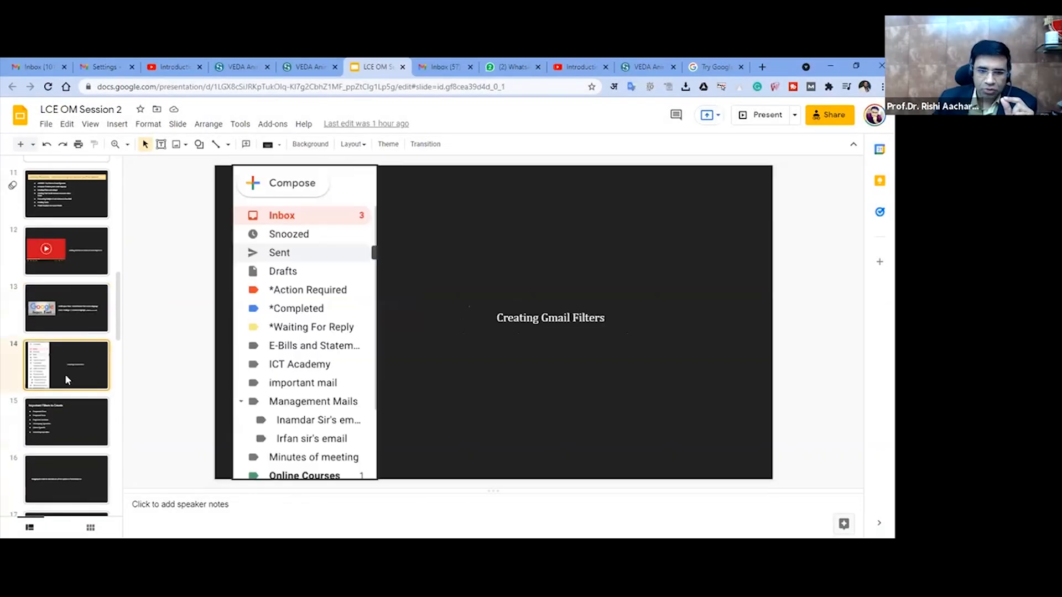